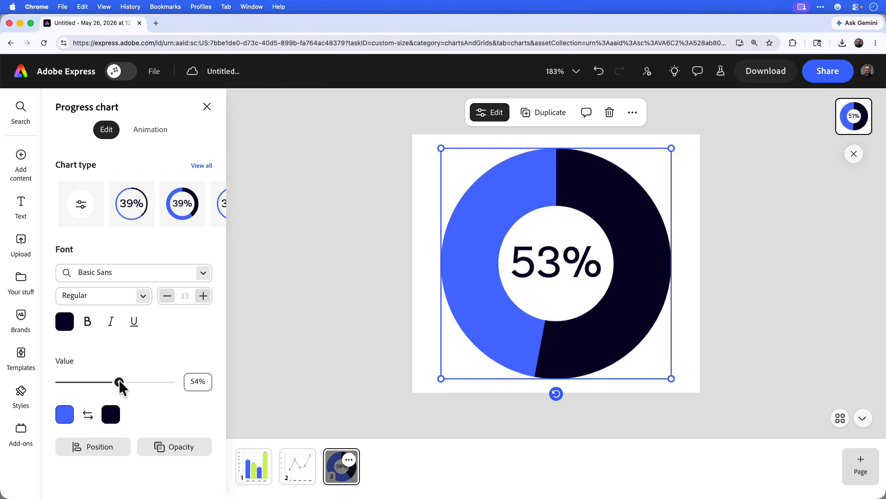
Lower the value of the progress chart below 54%.
left_click_drag(119, 379, 107, 382)
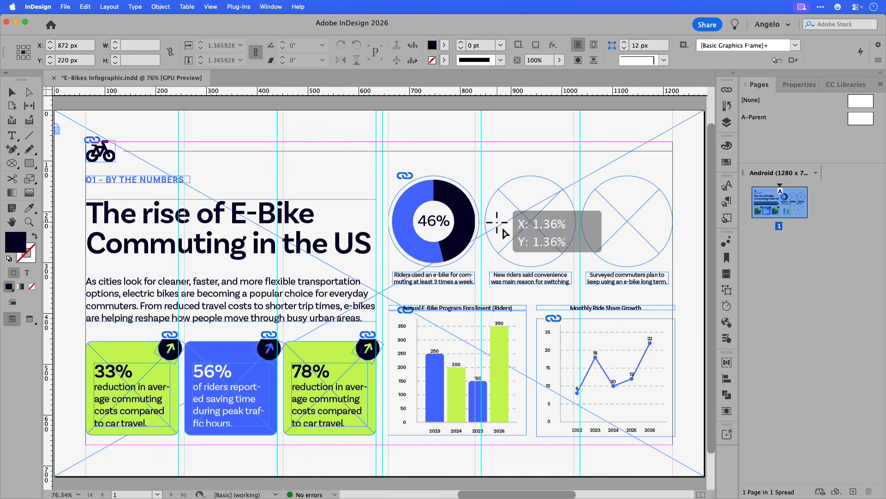
Switch to InDesign and place the 57% and 74% progress charts into the two empty circular frames.
left_click(497, 222)
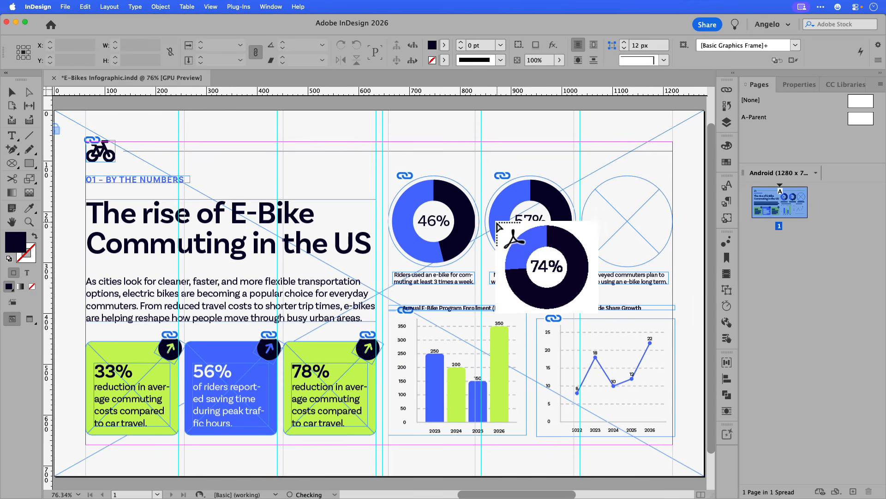
left_click(618, 240)
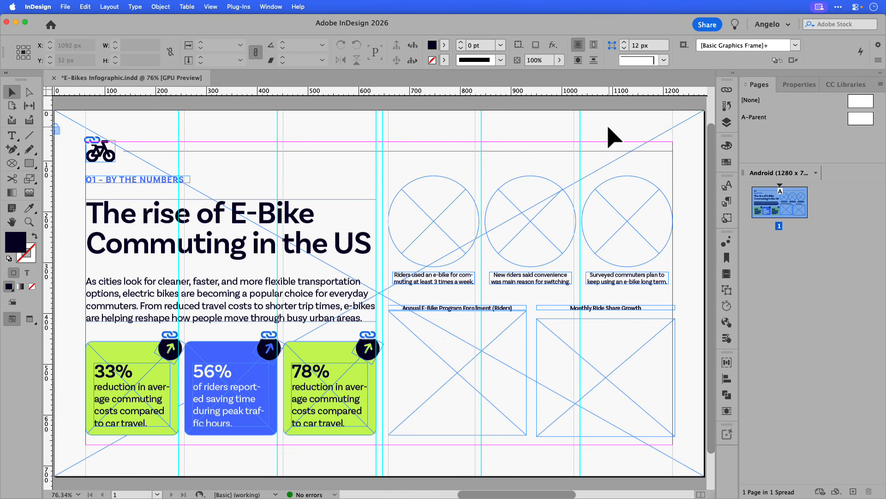
Examine the dimensions of the empty rectangular and circular chart placeholder frames in the infographic.
left_click(488, 344)
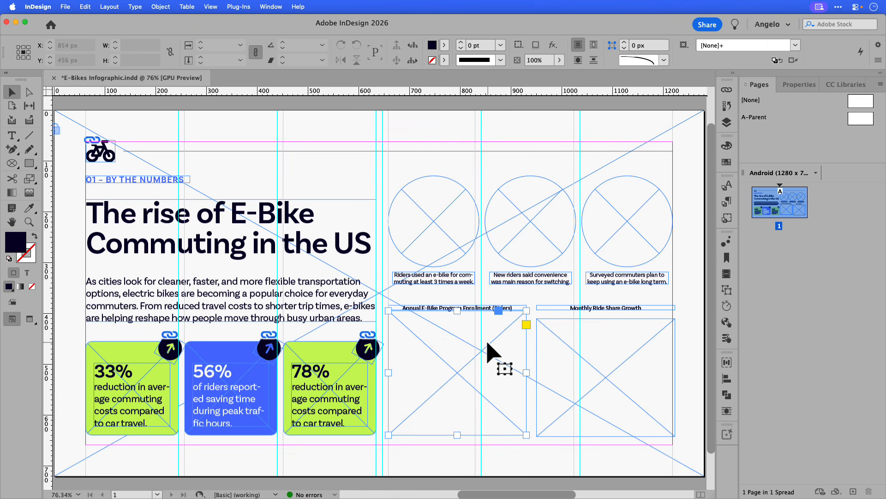
left_click(563, 364)
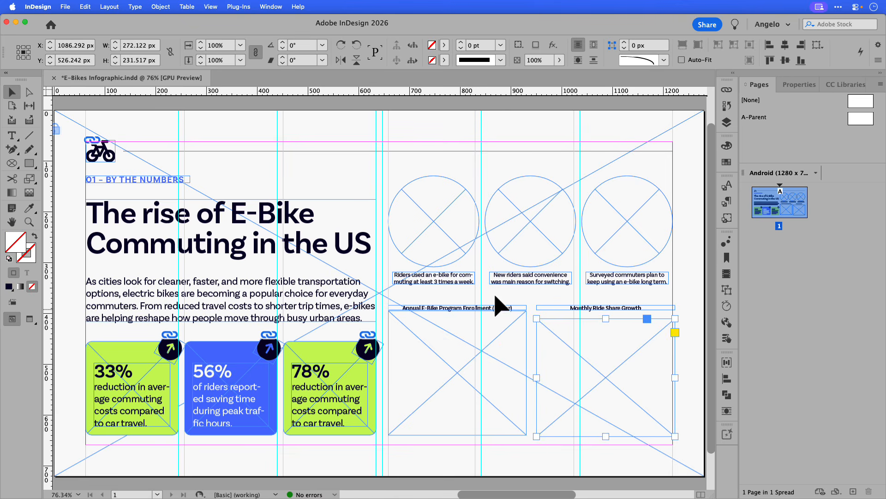
left_click(455, 254)
left_click(509, 253)
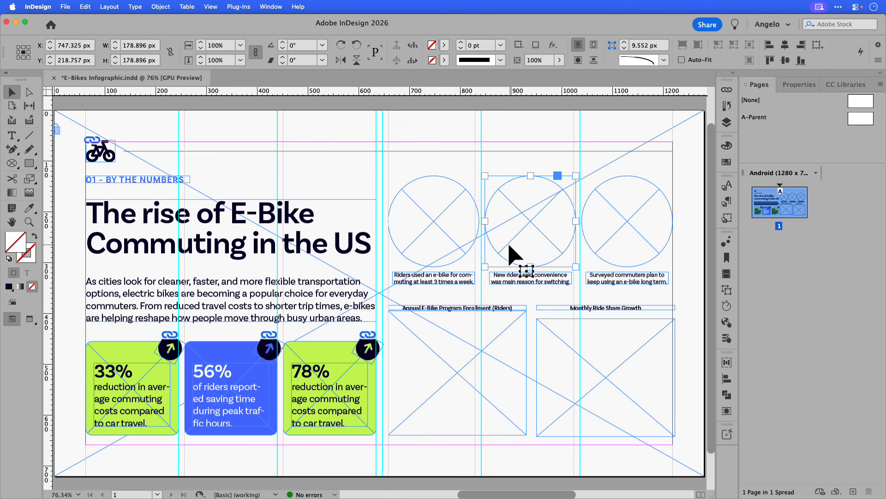
left_click(610, 245)
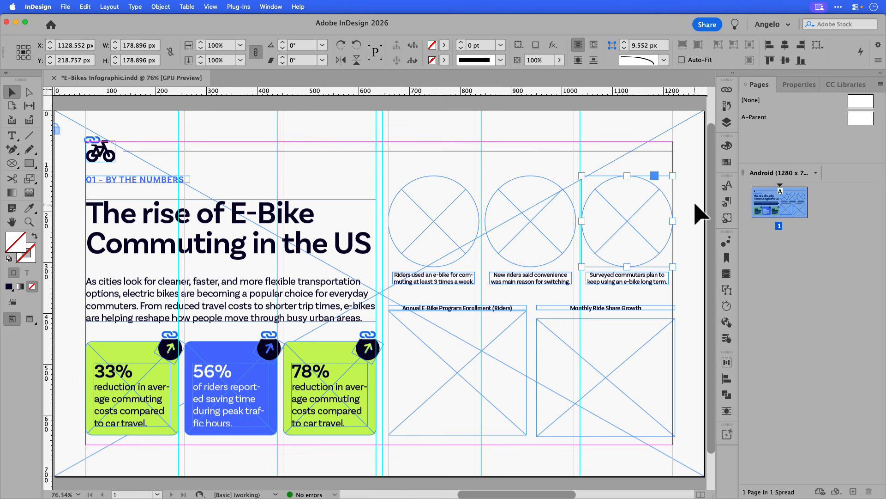
left_click(696, 205)
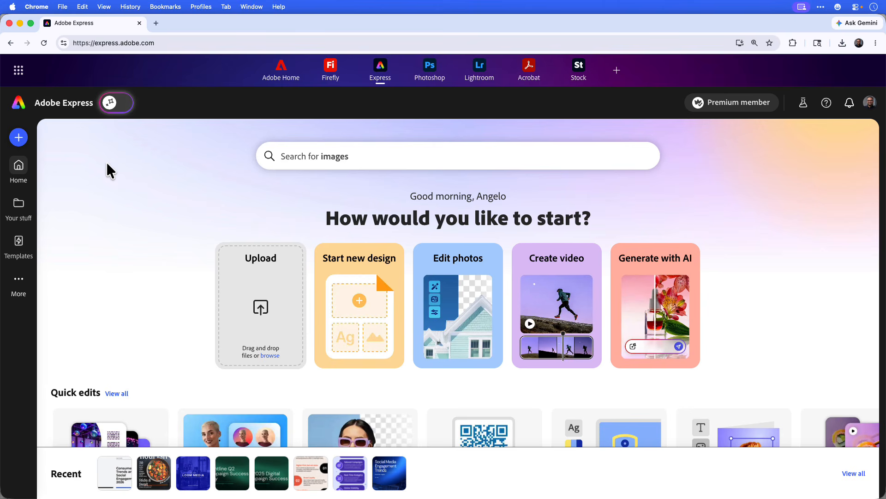
Switch to Adobe Express and create a new custom-size file 272 px wide and 244 px high.
left_click(25, 143)
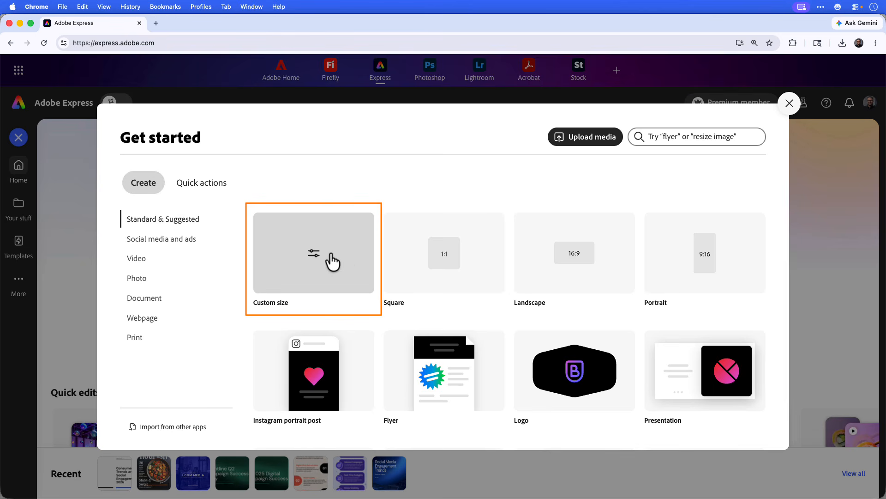
left_click(345, 263)
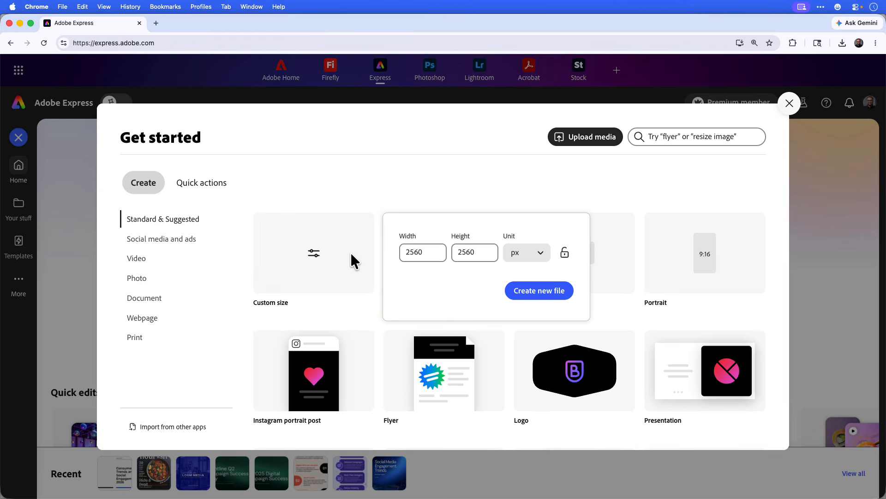
double_click(422, 254)
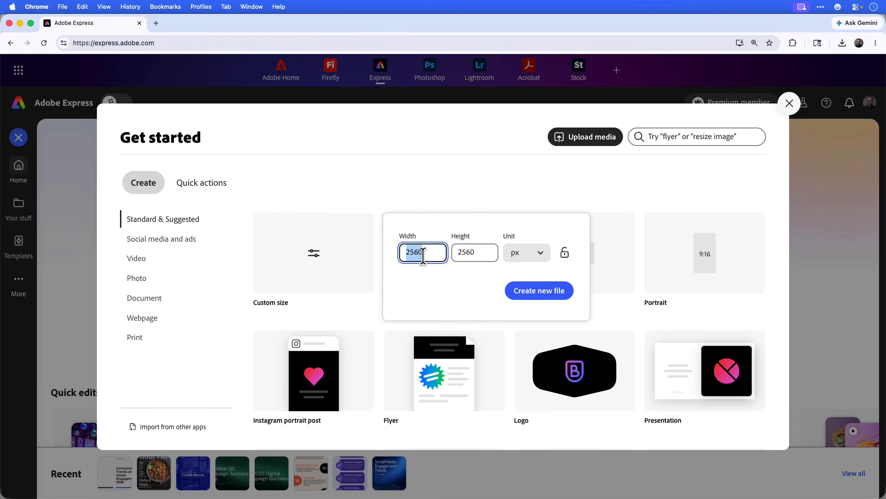
type("272")
key("Tab")
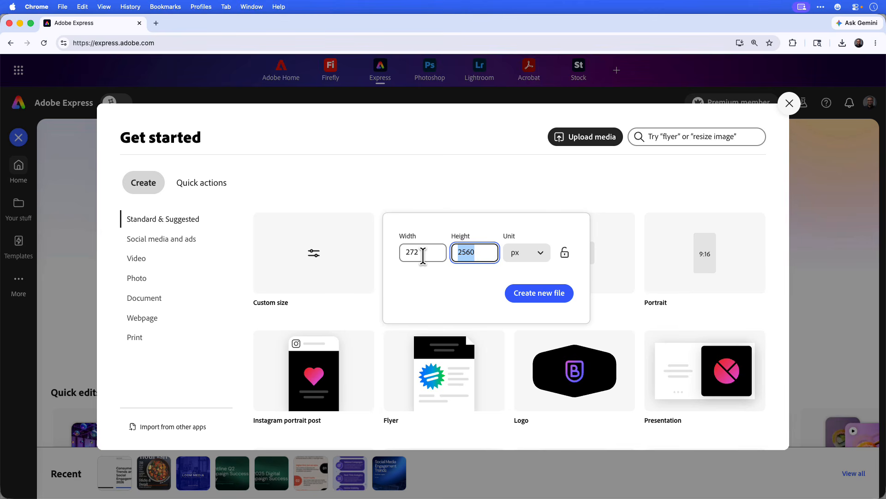
type("244")
key("Tab")
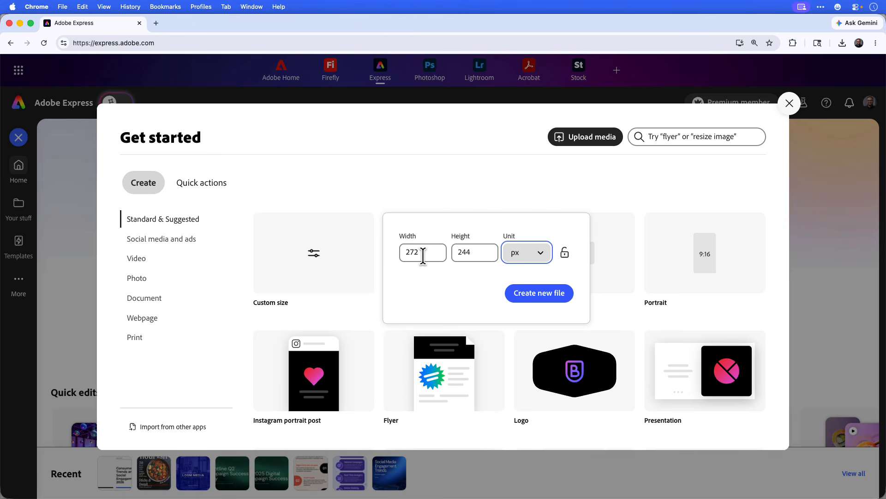
left_click(526, 300)
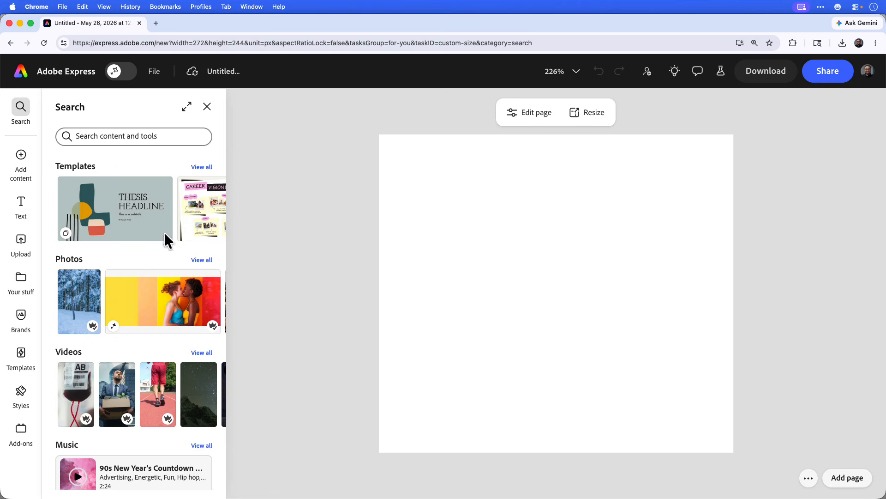
Insert the bar chart style with value labels above its bars onto the blank page.
left_click(16, 166)
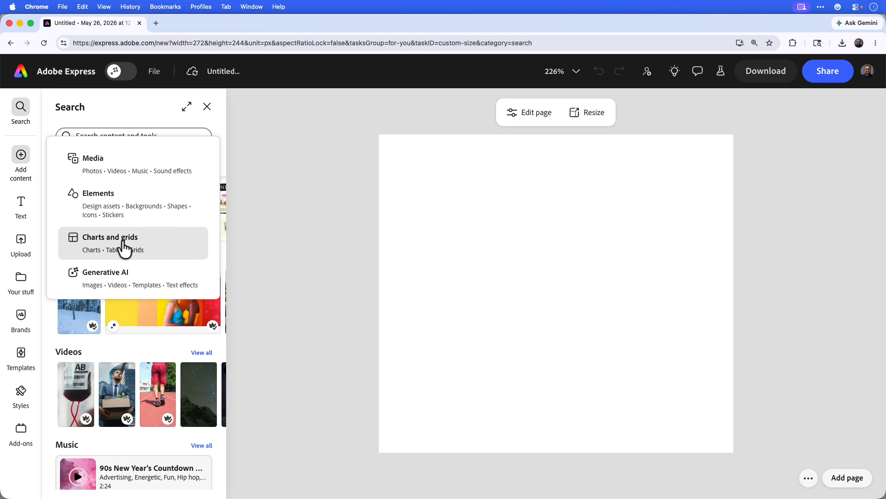
left_click(159, 244)
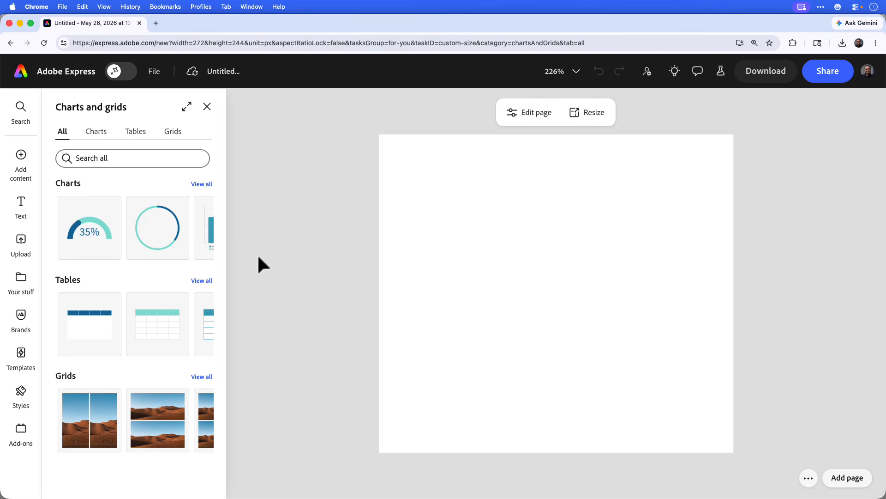
left_click(204, 185)
mouse_move(198, 229)
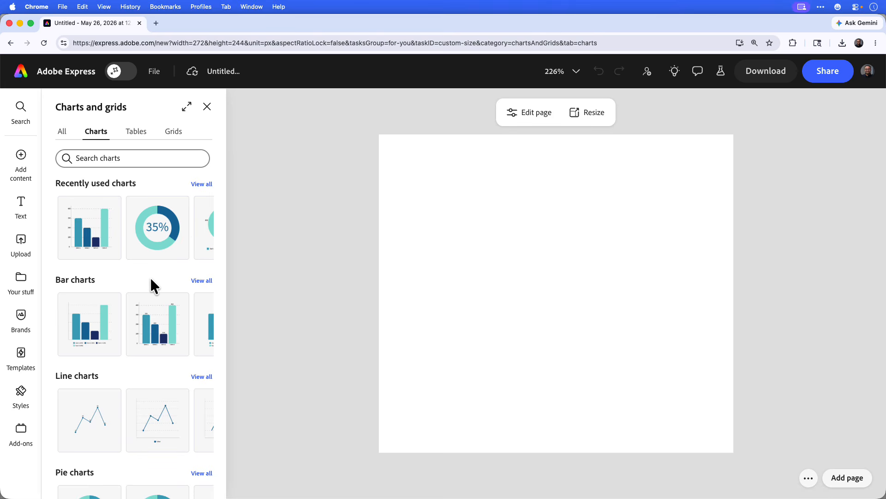
left_click(161, 345)
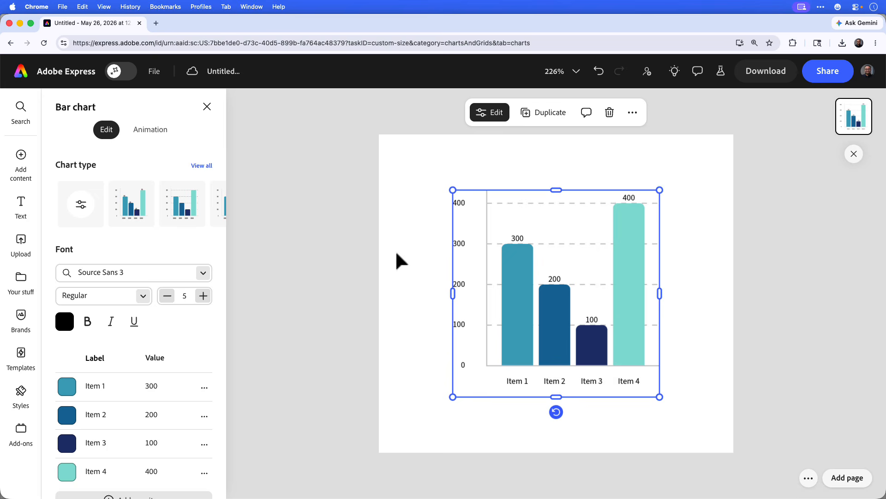
Enlarge the bar chart from two opposite corners so it nearly fills the page height, and centre it.
left_click_drag(451, 190, 388, 168)
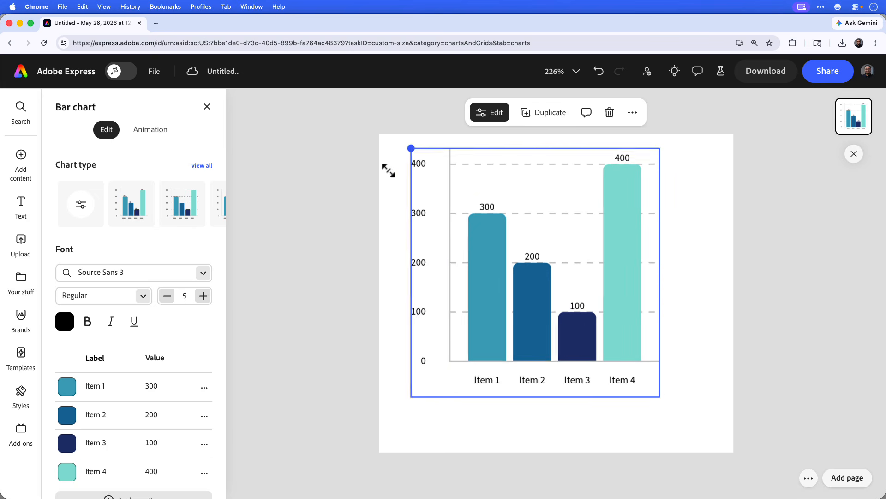
left_click_drag(659, 396, 702, 439)
mouse_move(580, 281)
left_mouse_down()
mouse_move(582, 295)
mouse_move(580, 283)
left_mouse_up()
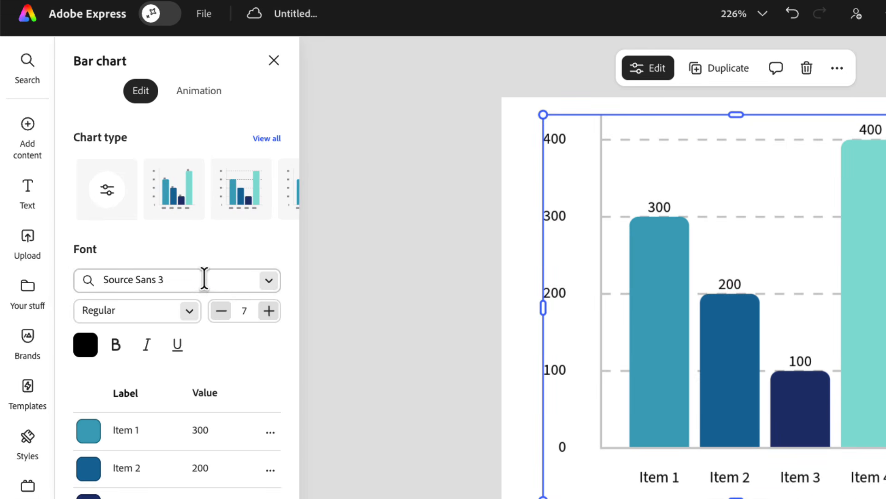
Set the bar chart's font to Basic Sans Regular.
left_click(153, 272)
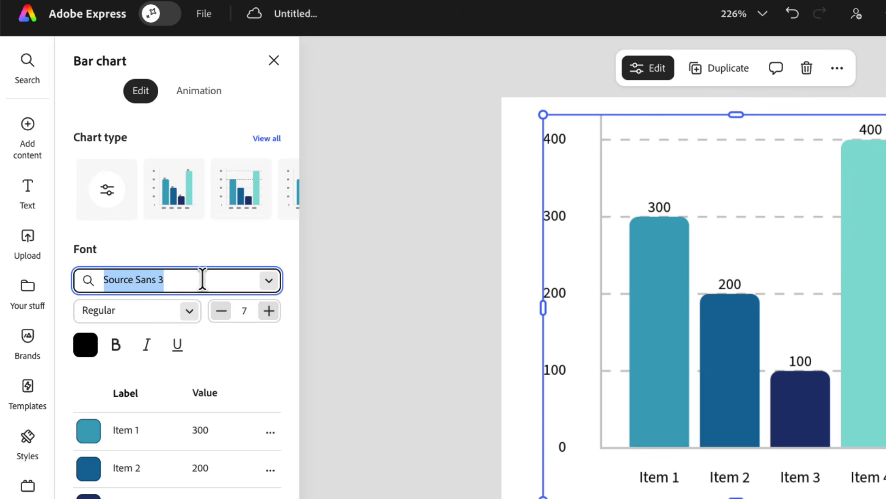
type("basic sans")
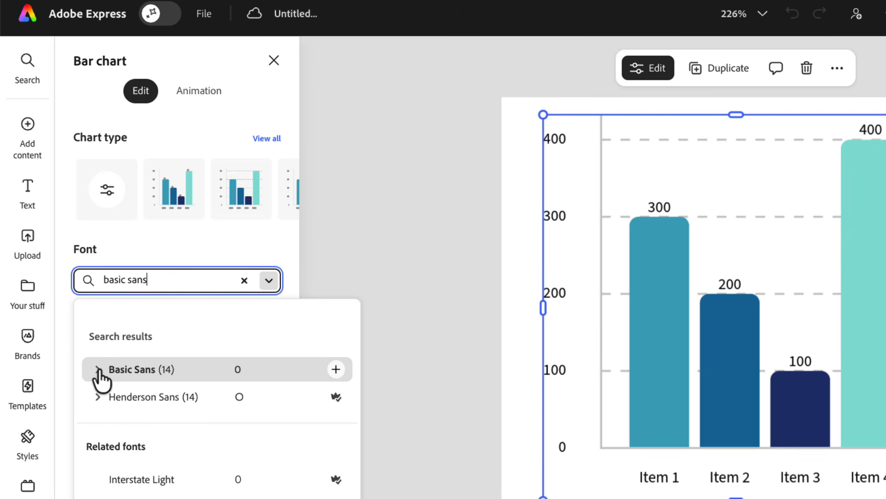
left_click(98, 369)
scroll(139, 438, "down", 3)
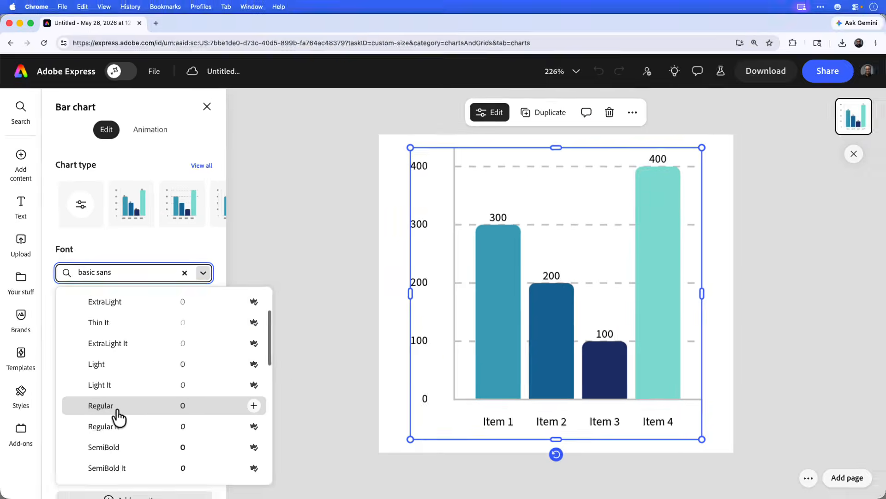
left_click(119, 414)
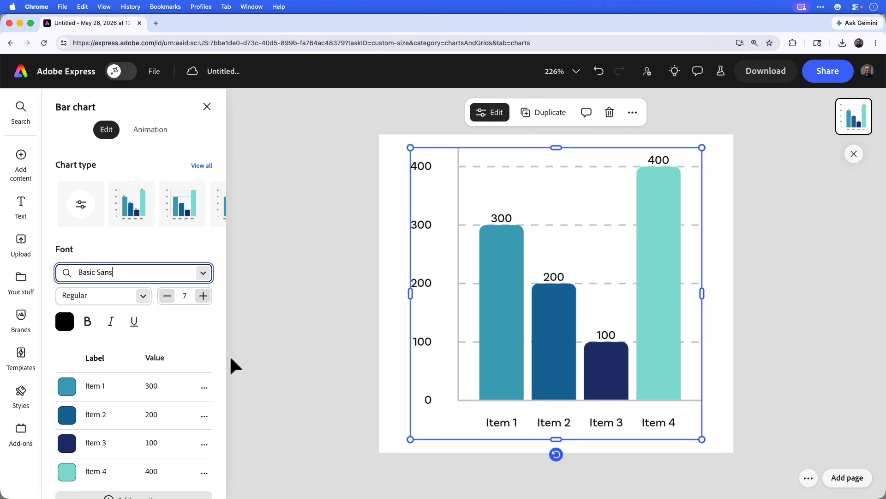
Recolour the Item 1 bar with the bright blue swatch from the additional colors.
left_click(70, 391)
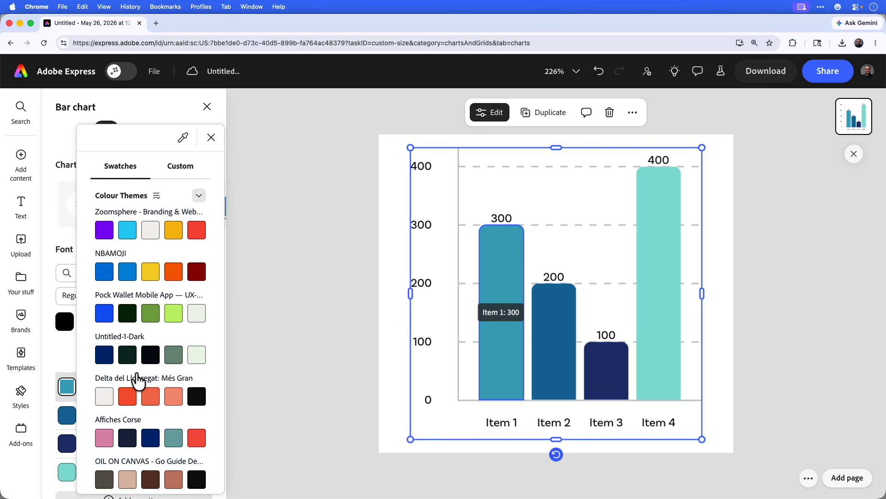
scroll(137, 382, "down", 3)
scroll(137, 382, "down", 20)
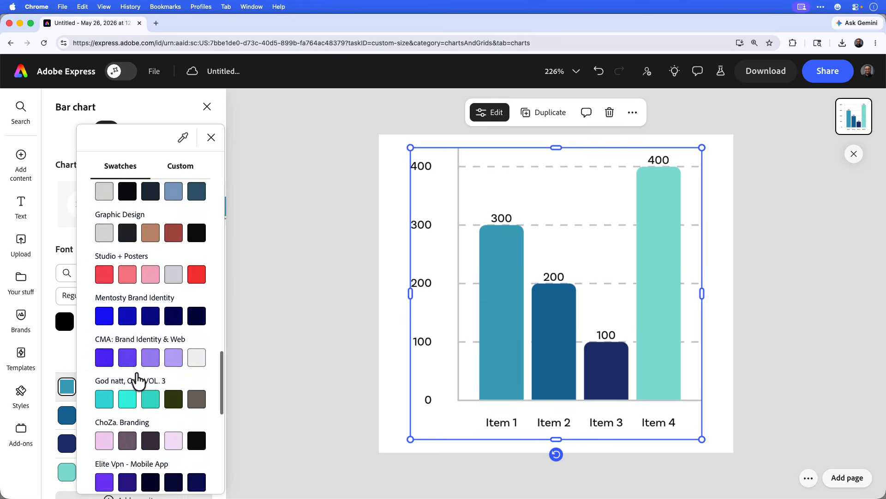
scroll(137, 382, "down", 5)
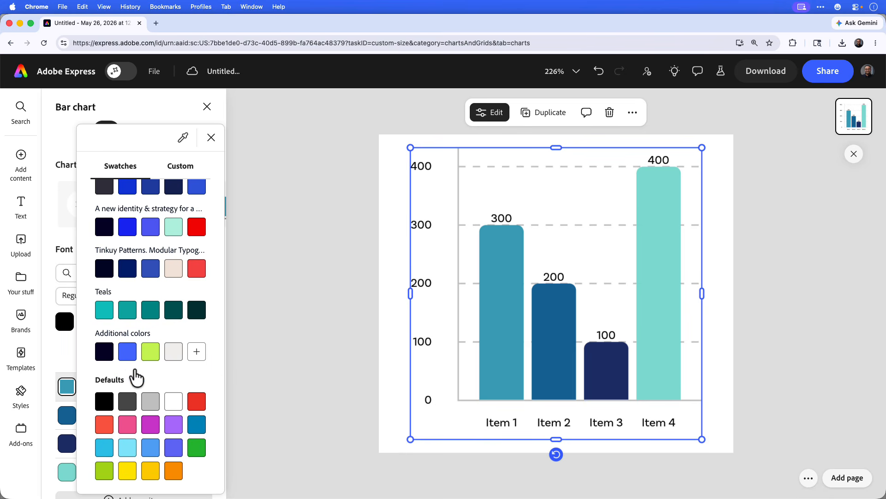
left_click(128, 353)
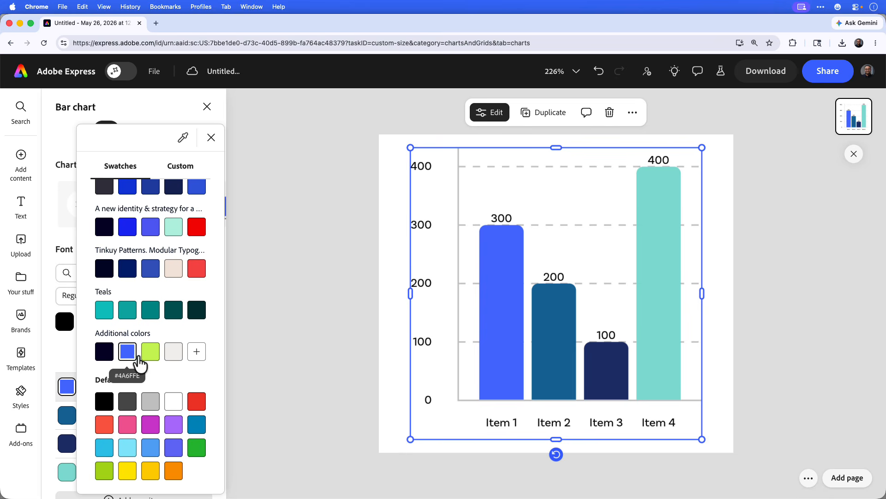
left_click(284, 350)
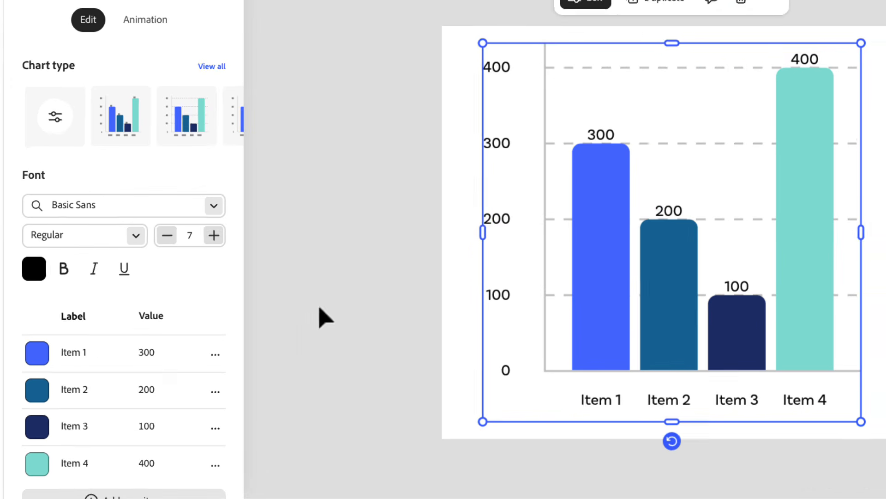
Rename the chart's Item 1 label to 2023 and set its value to 250.
left_click(87, 348)
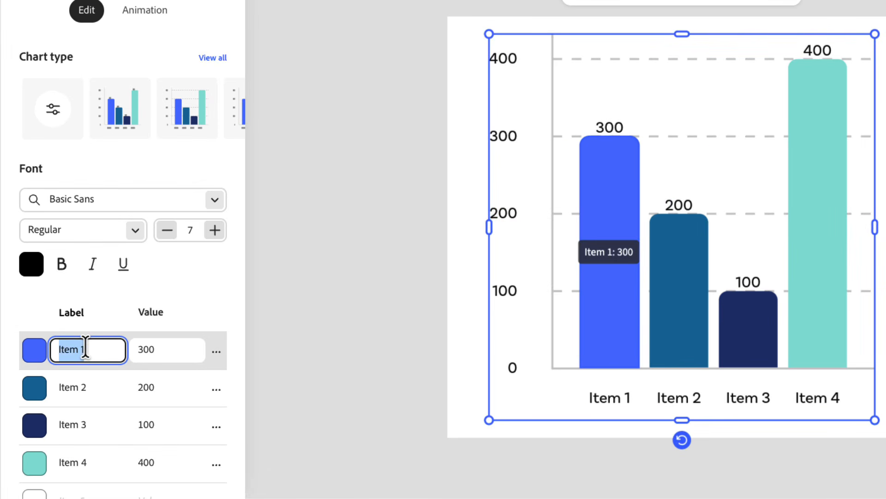
type("2023")
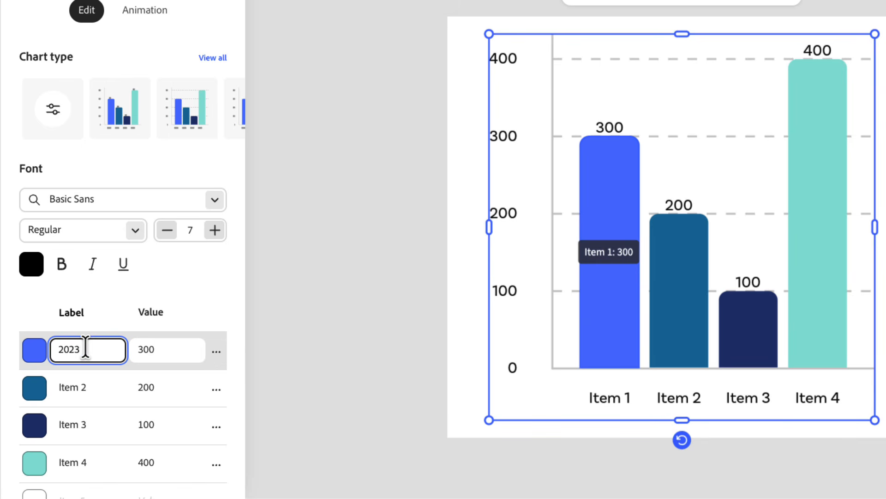
key("Tab")
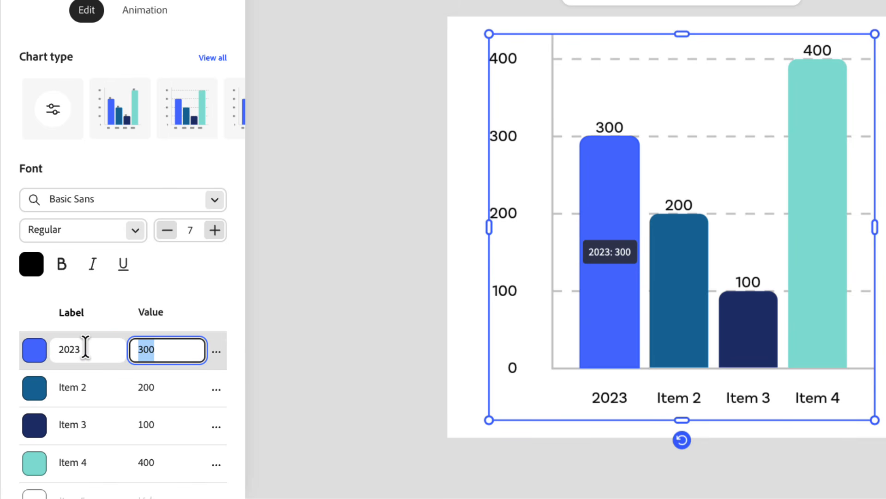
type("250")
key("Tab")
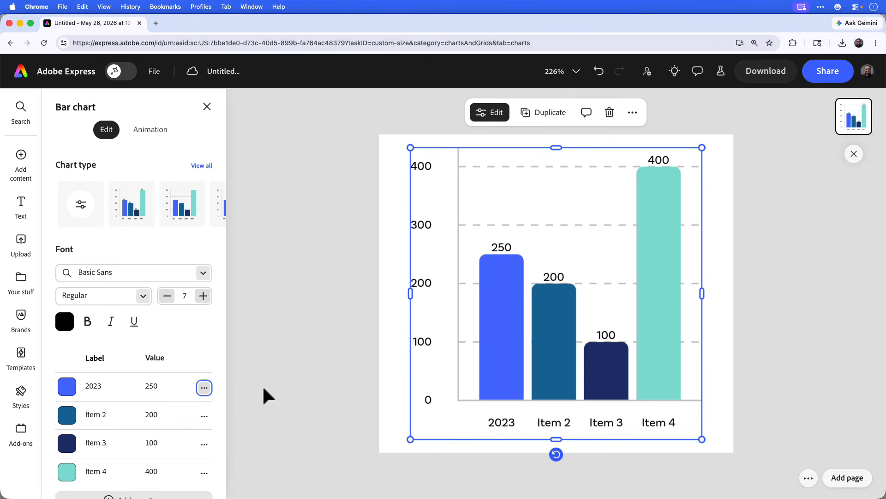
Recolour the Item 2 bar with the lime green swatch from the additional colors.
left_click(69, 420)
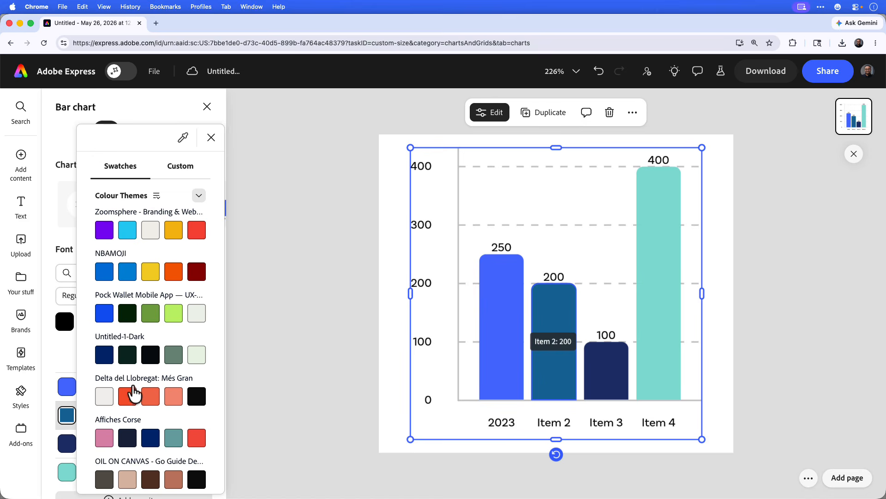
scroll(141, 391, "down", 5)
scroll(142, 391, "down", 12)
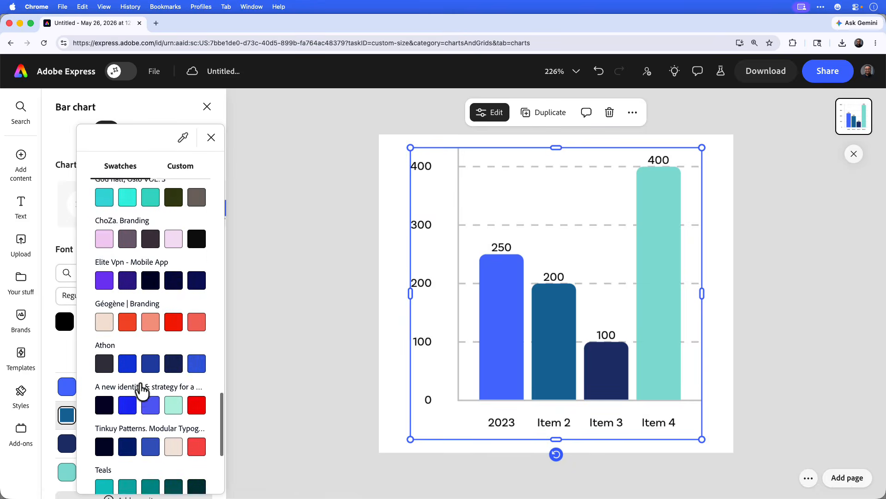
left_click(149, 358)
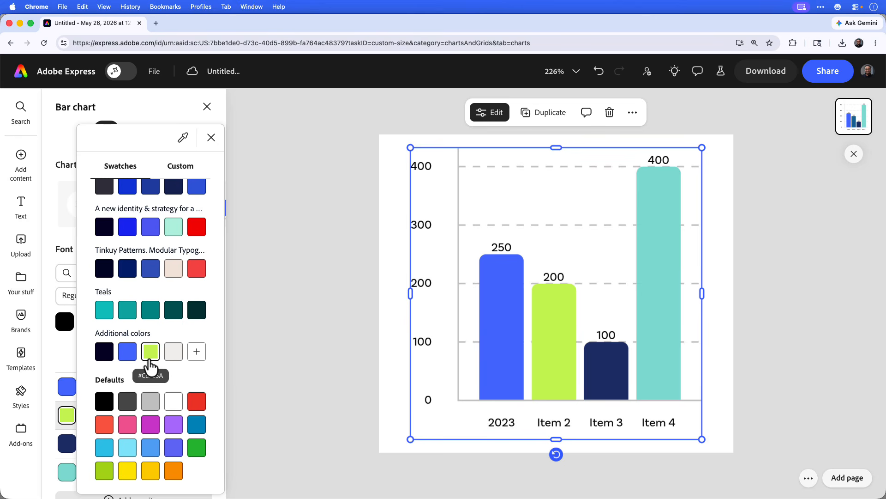
left_click(257, 361)
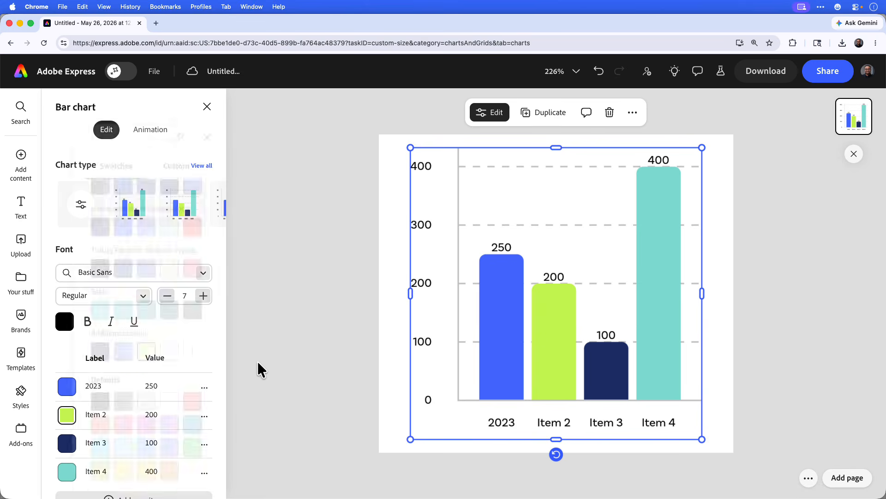
Rename the chart's Item 2 label to 2024.
left_click(93, 411)
type("2024")
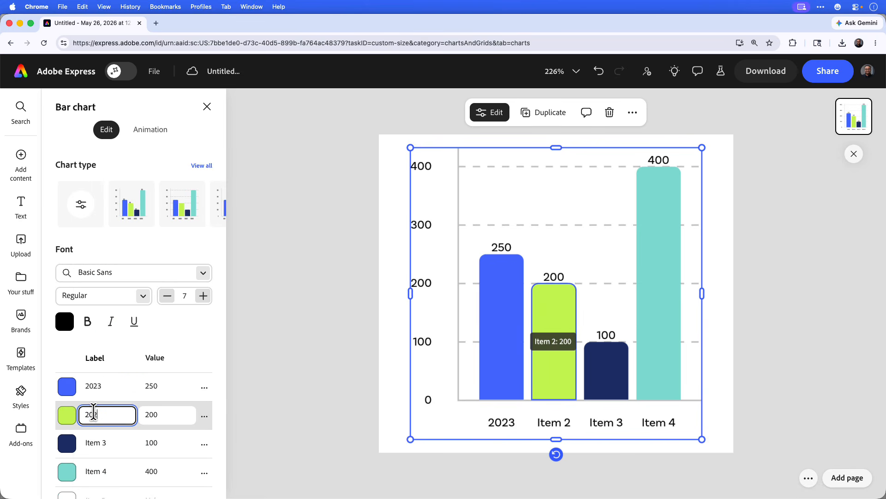
key("Tab")
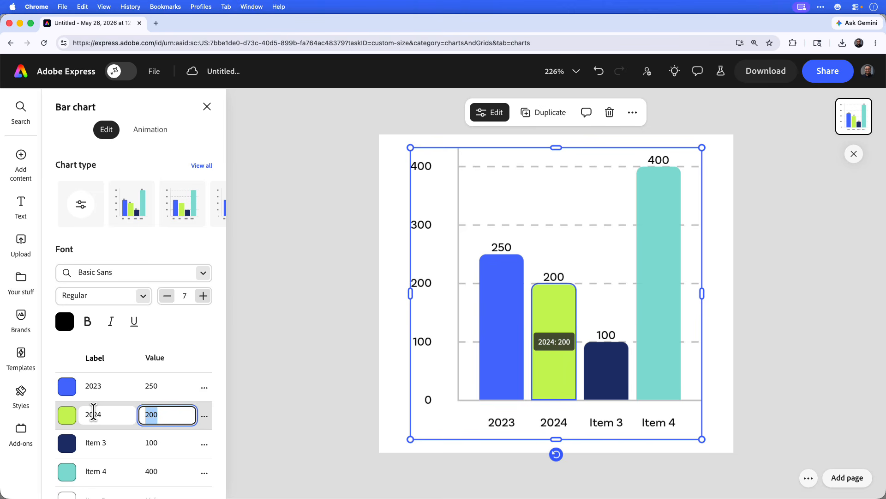
Recolour the Item 3 bar with the bright blue swatch from the additional colors.
left_click(65, 446)
scroll(134, 430, "down", 15)
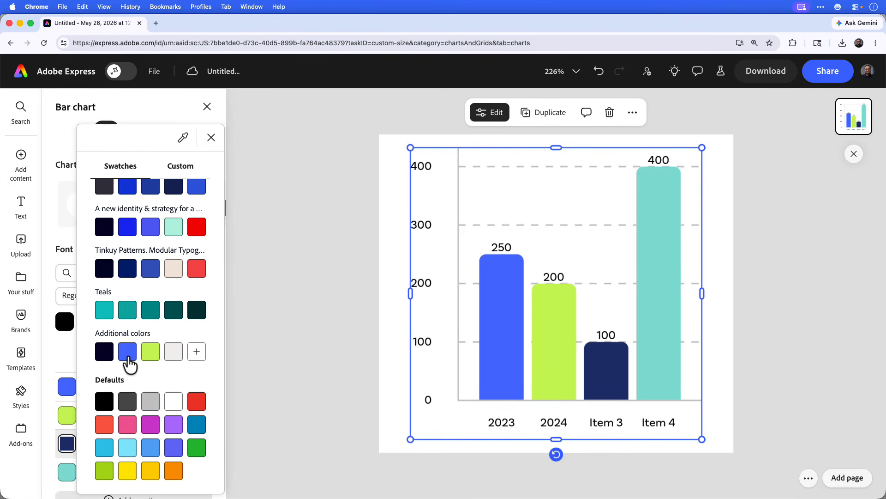
left_click(128, 355)
left_click(277, 375)
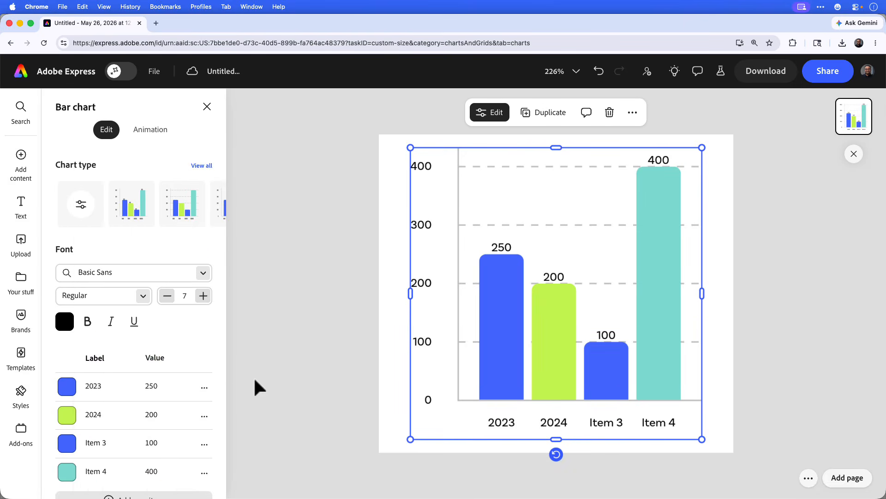
Rename the chart's Item 3 label to 2025 and set its value to 150.
left_click_drag(120, 449, 79, 444)
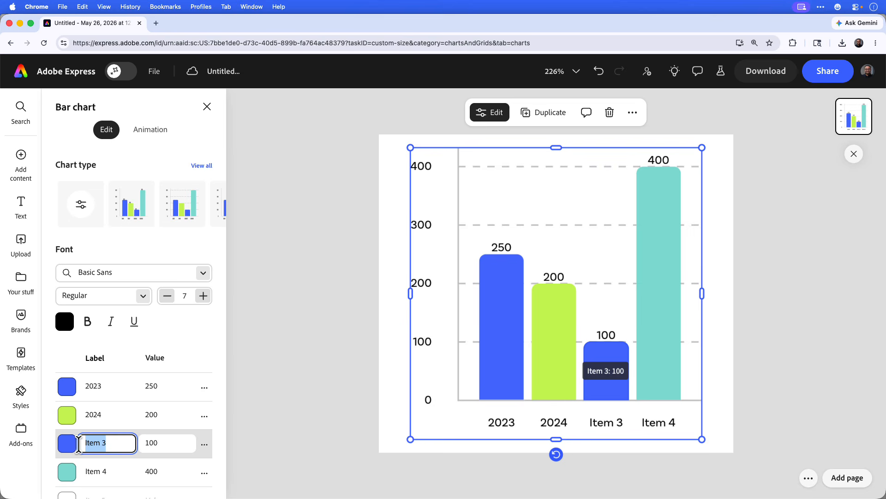
type("2025")
key("Tab")
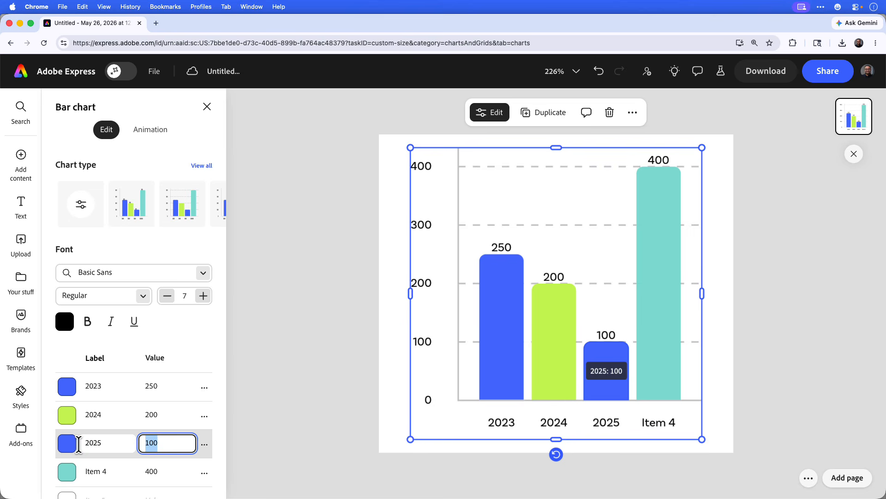
type("150")
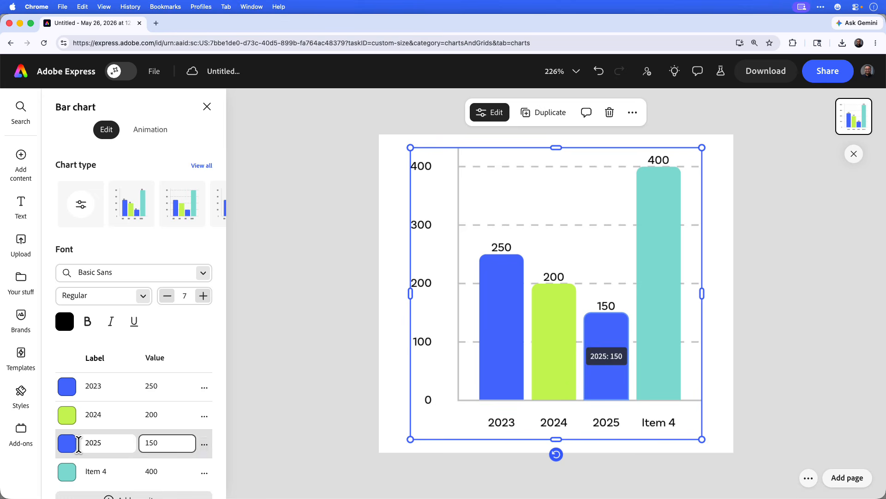
key("Tab")
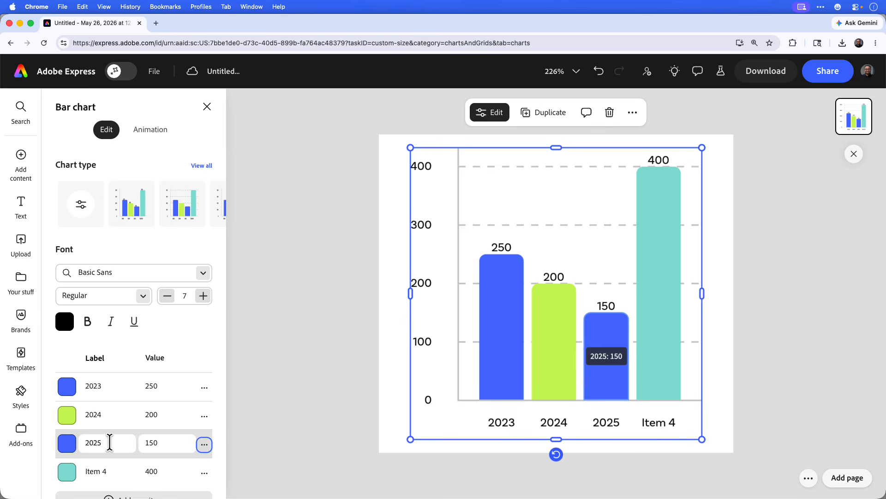
Recolour the Item 4 bar with the lime green swatch from the additional colors.
scroll(79, 444, "down", 2)
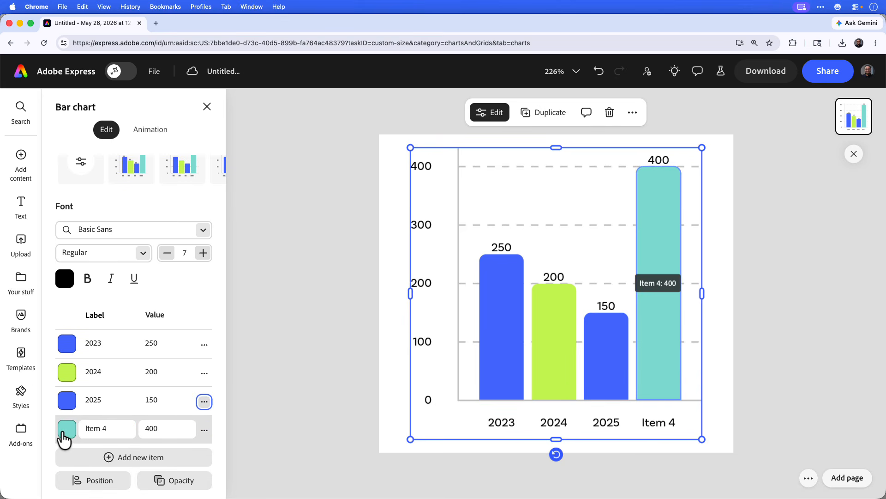
left_click(65, 435)
scroll(118, 419, "down", 15)
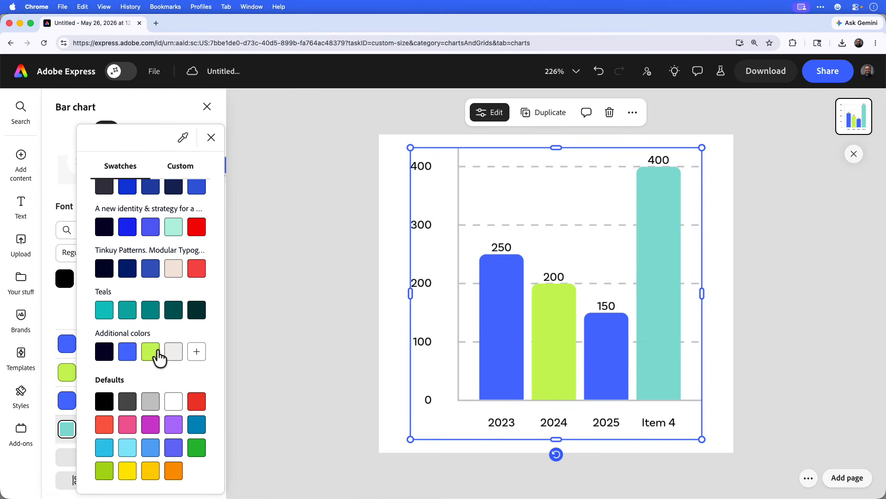
left_click(151, 352)
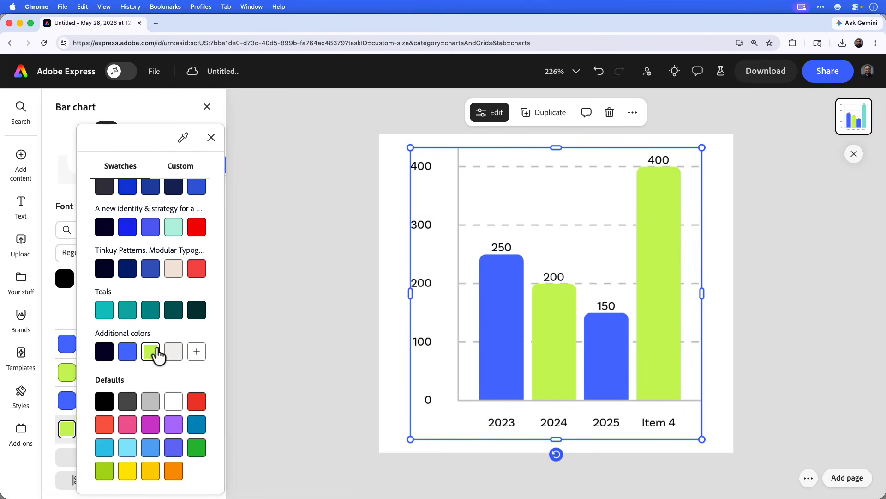
left_click(275, 340)
Rename the chart's Item 4 label to 2026 and set its value to 350.
left_click(118, 427)
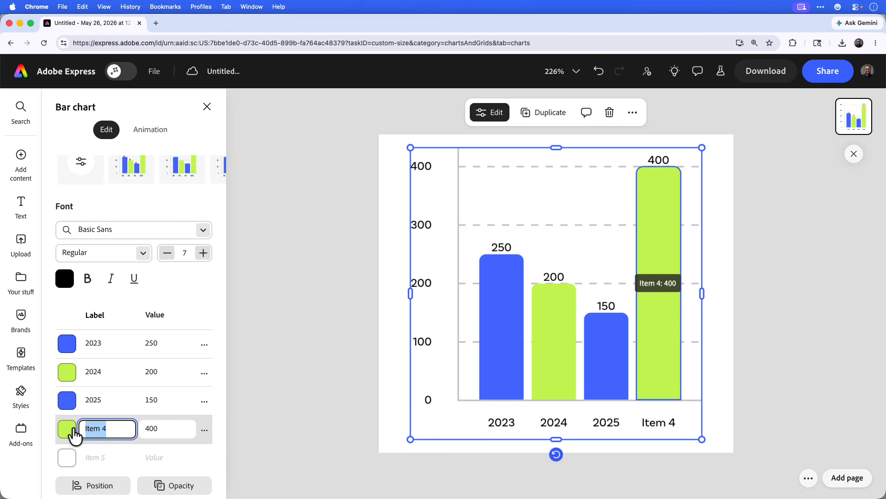
type("2026")
key("Tab")
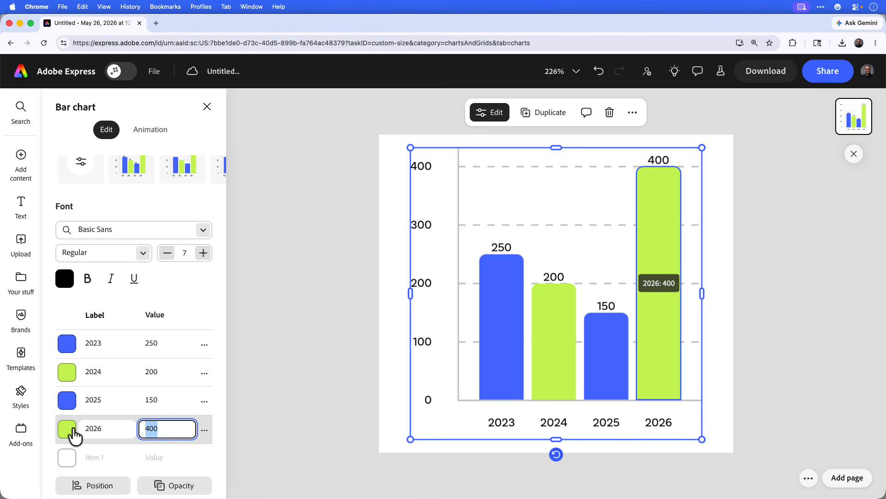
type("350")
key("Tab")
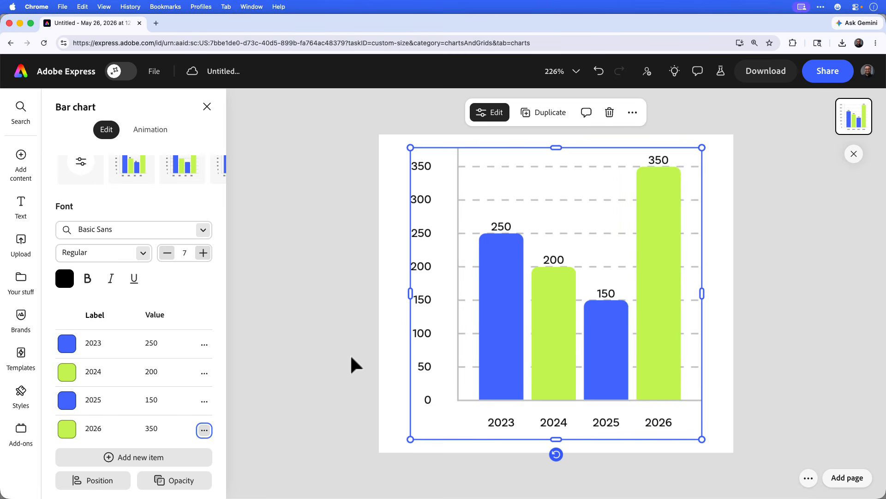
Make the bar chart page's background fully transparent by lowering the background colour's opacity to 0%.
left_click(335, 352)
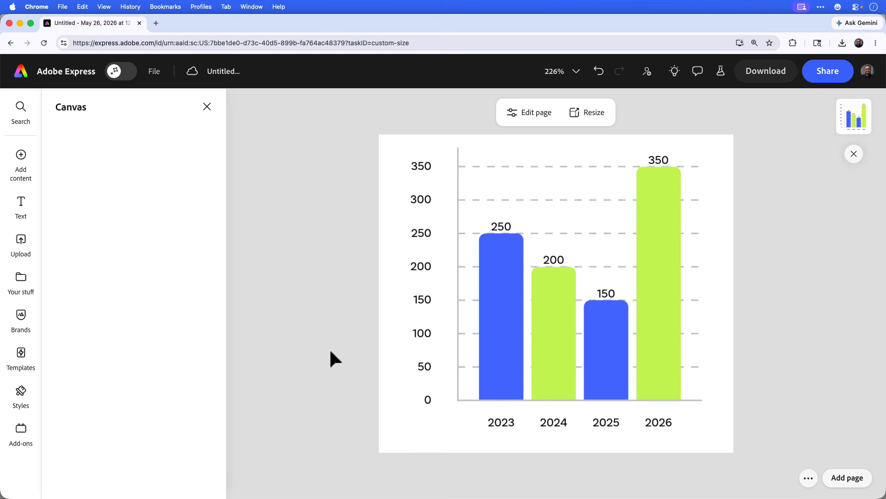
left_click(526, 114)
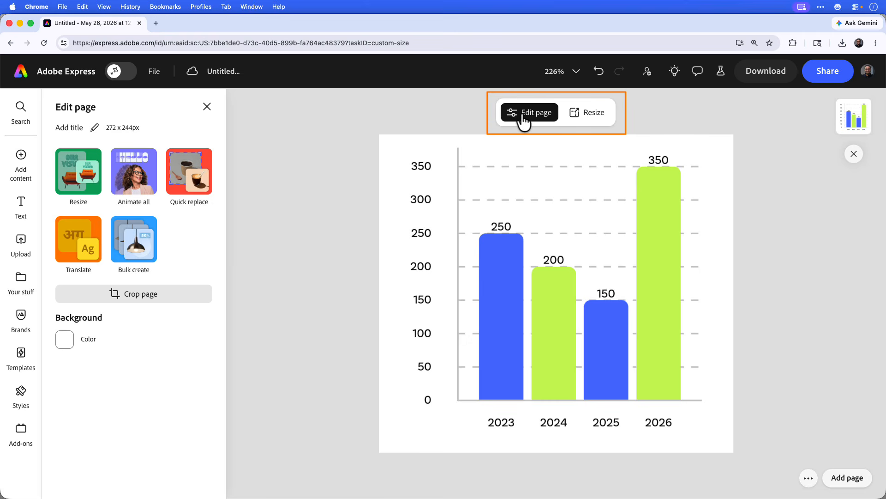
left_click(67, 340)
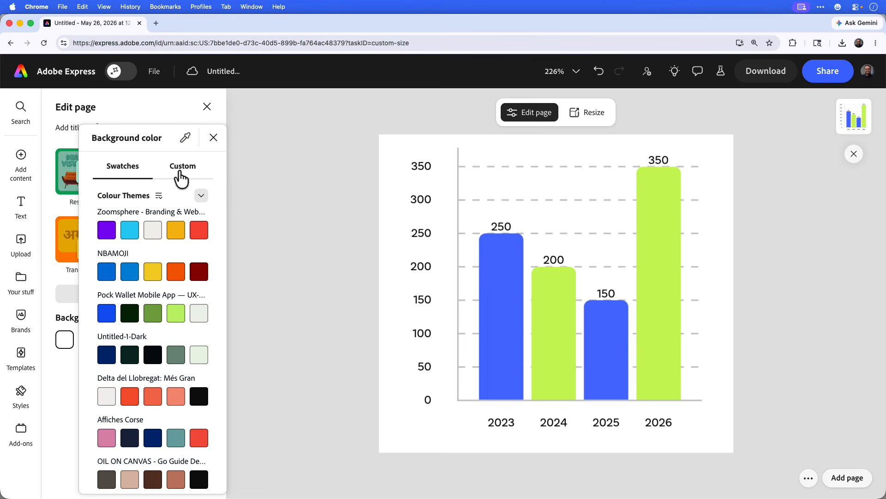
left_click(181, 175)
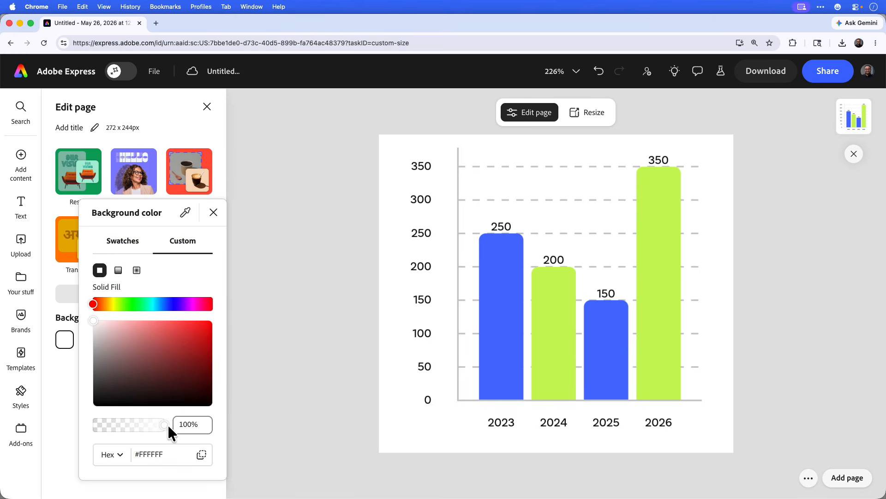
left_click_drag(168, 423, 132, 429)
left_click_drag(142, 387, 65, 387)
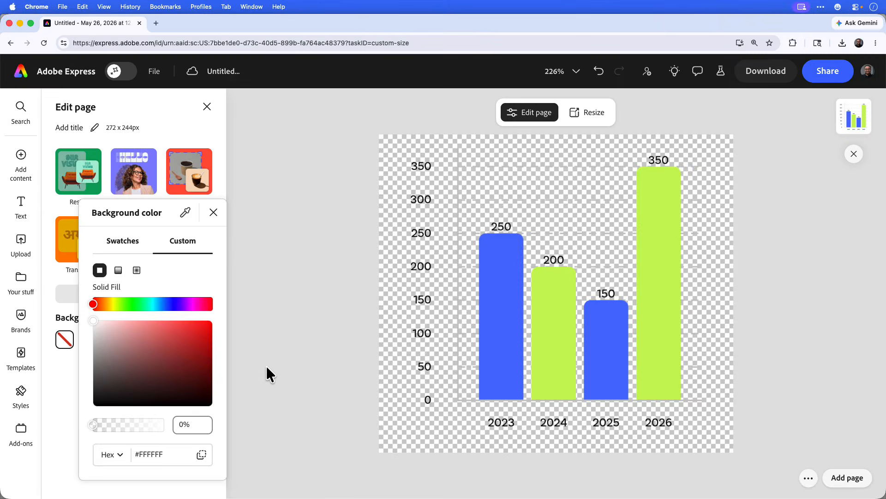
left_click(358, 283)
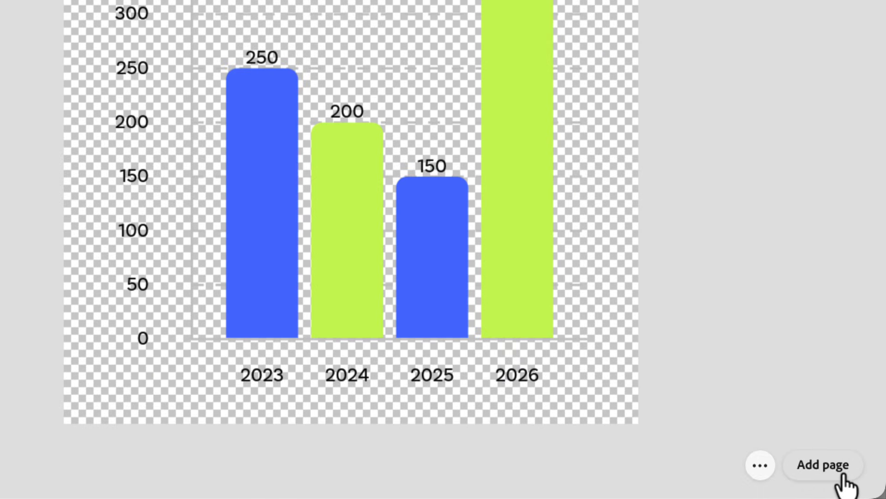
Add a second page of the same size and insert a line chart with dashed gridlines, axis labels and point values.
left_click(823, 465)
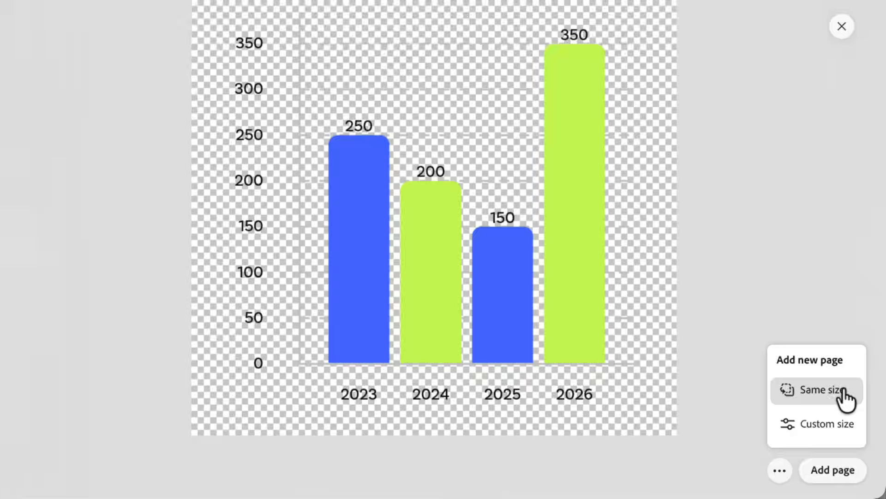
left_click(841, 369)
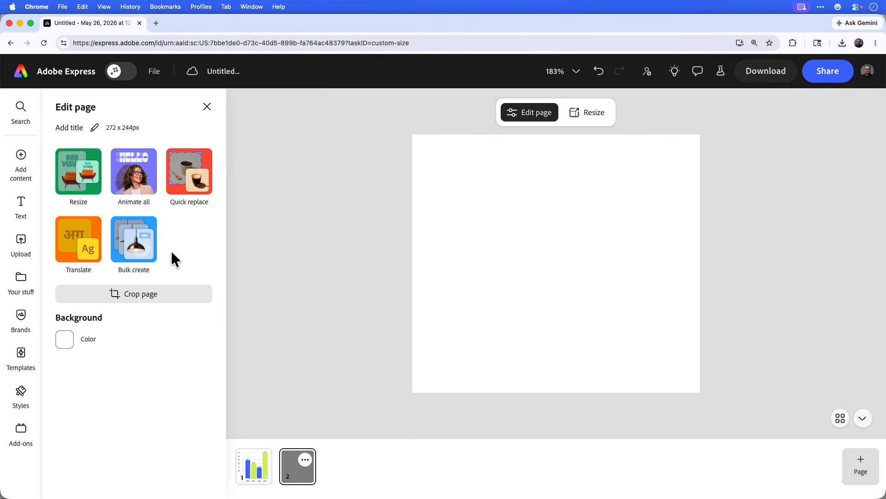
left_click(20, 159)
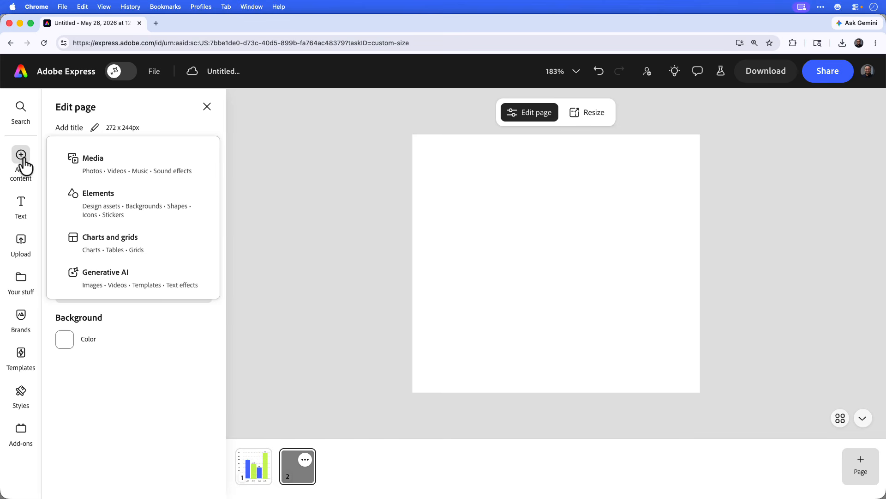
left_click(174, 249)
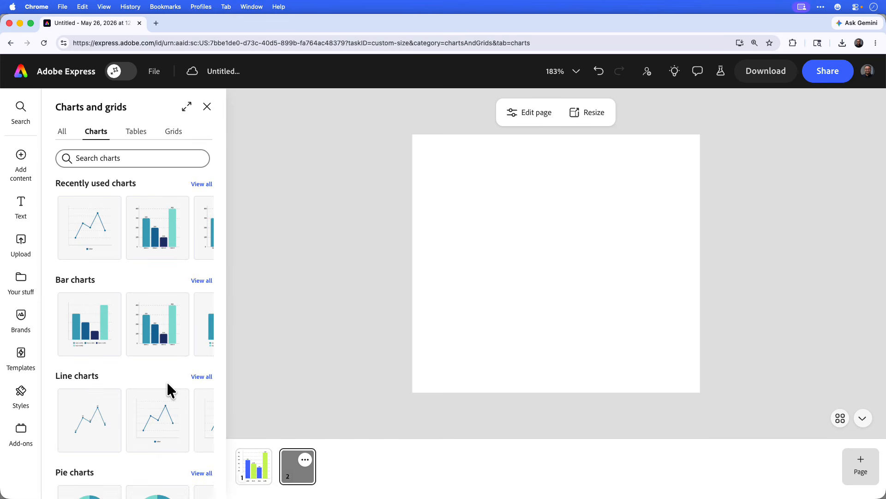
left_click(194, 383)
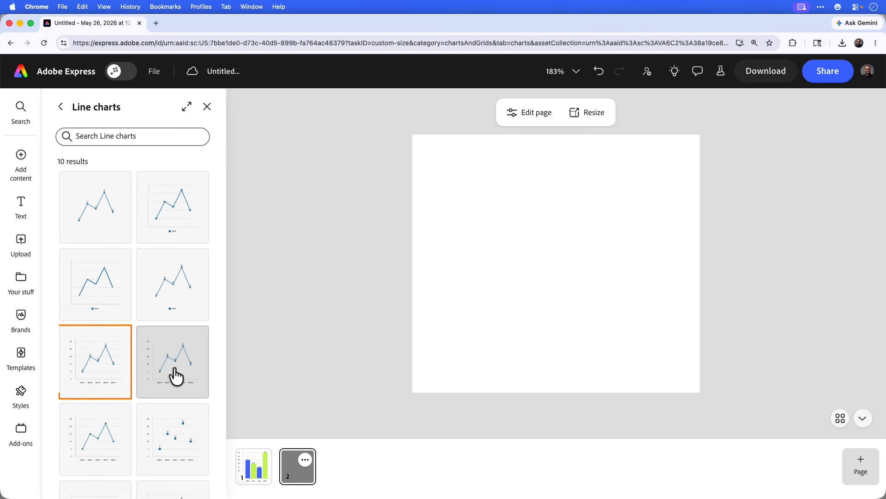
left_click(114, 370)
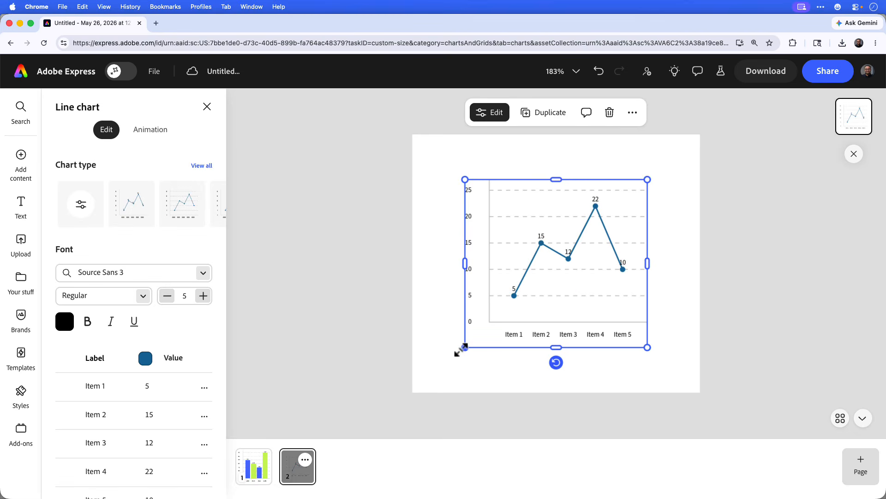
Enlarge the line chart from two opposite corners so it nearly fills the page height, and centre it.
left_click_drag(463, 347, 428, 380)
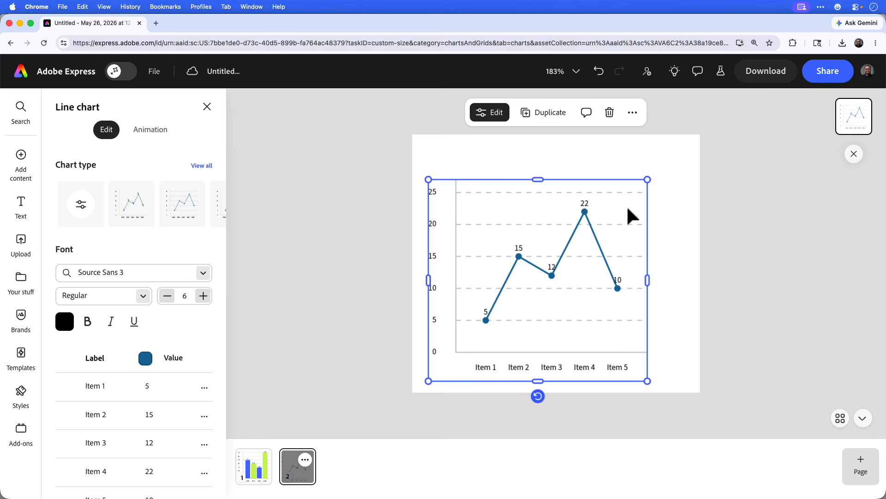
left_click_drag(648, 179, 680, 148)
left_click_drag(571, 252, 572, 253)
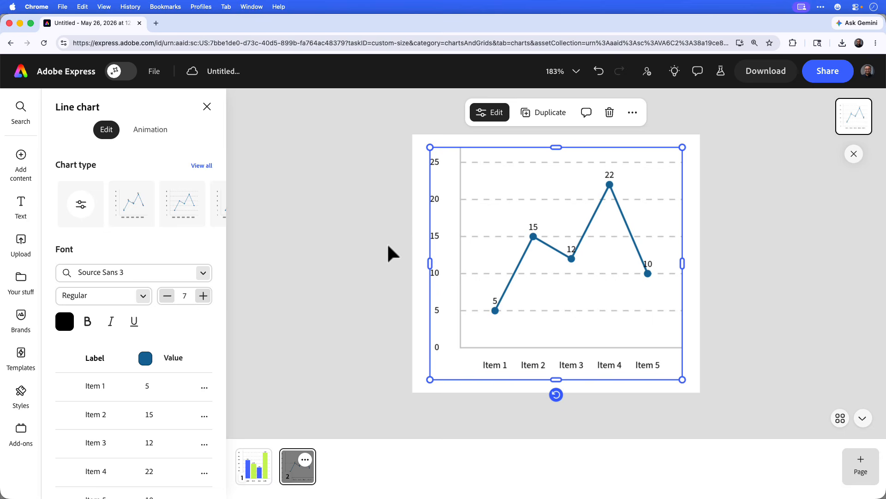
Set the line chart's font to Basic Sans Regular.
left_click(135, 272)
key("super+a")
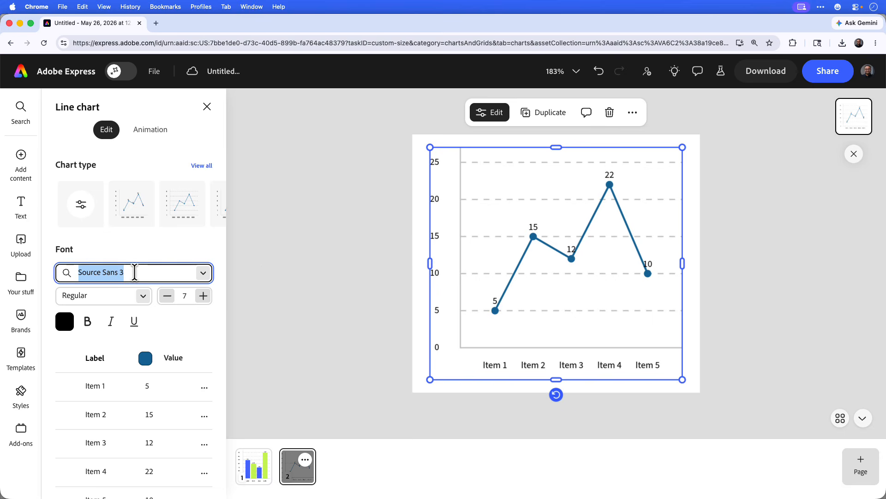
type("basic")
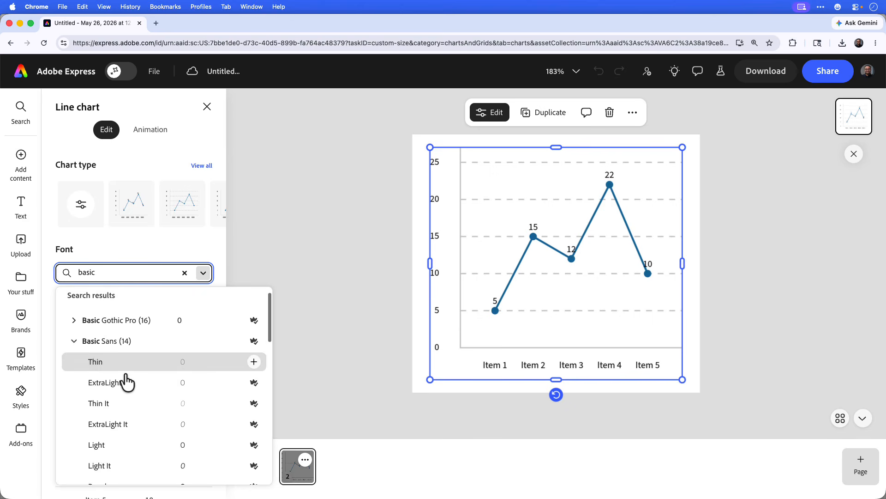
scroll(123, 380, "down", 4)
left_click(124, 425)
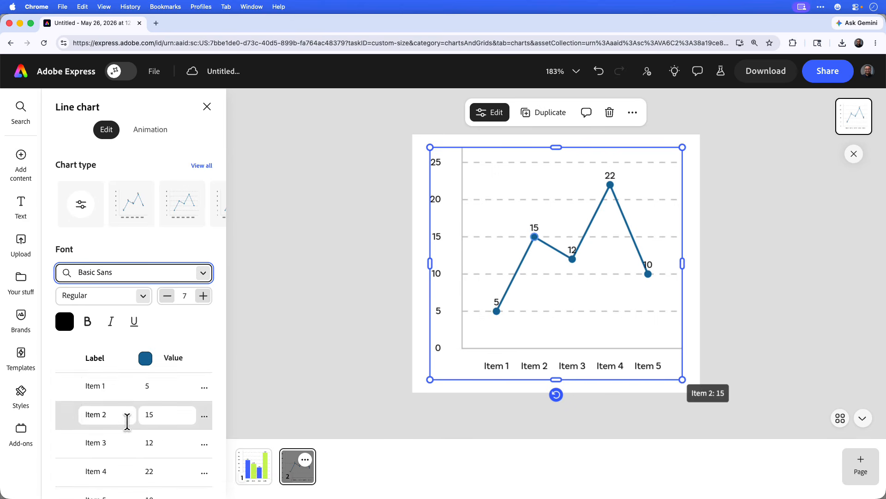
Change the line chart's line and point colour to the bright blue swatch from the additional brand colours.
left_click(145, 360)
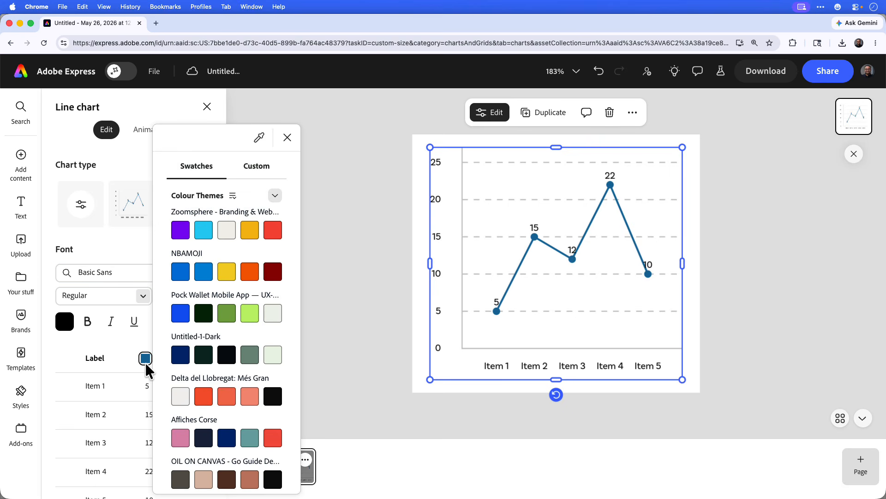
scroll(223, 375, "down", 15)
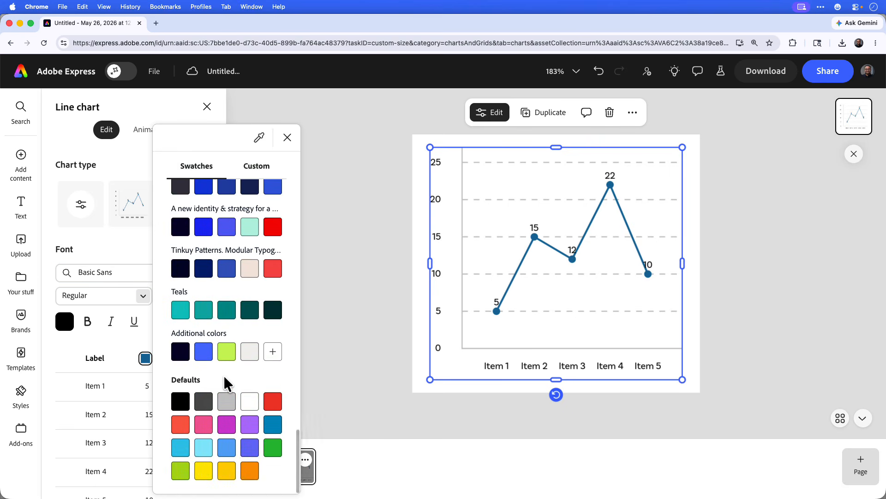
left_click(204, 358)
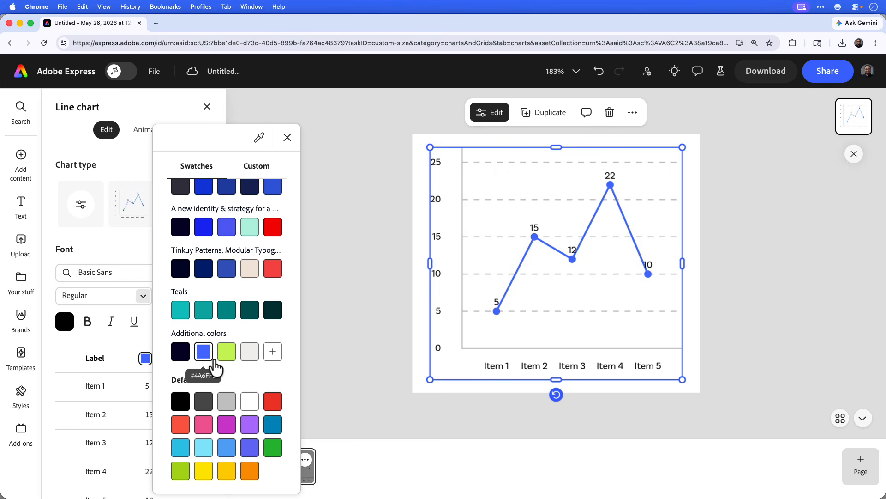
left_click(328, 359)
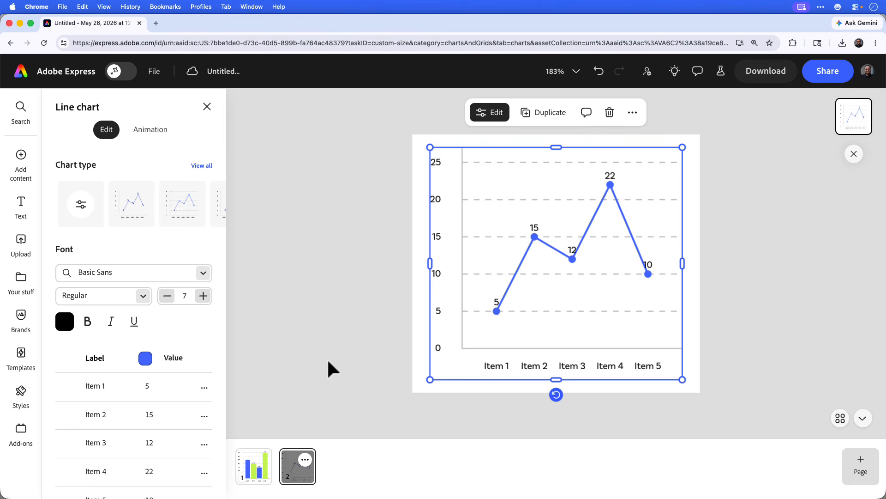
Fill in the line chart's first two data rows as 2022 with value 8 and 2023 with value 18.
left_click(87, 386)
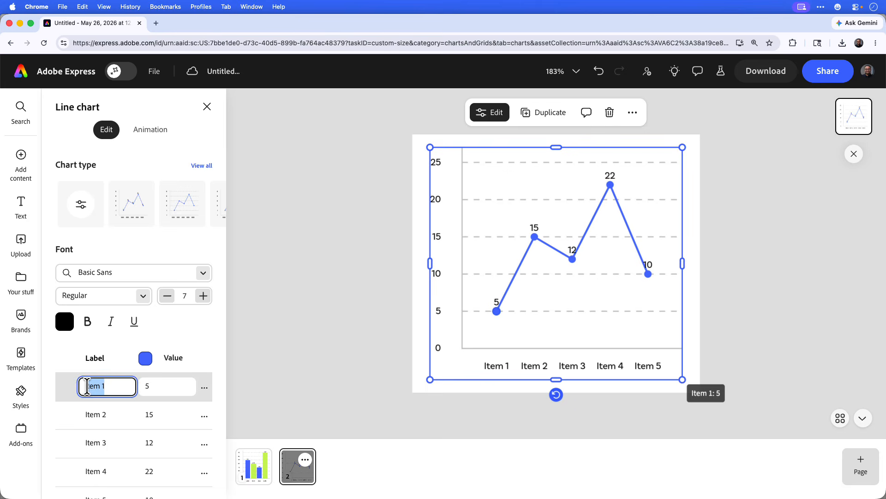
key("BackSpace")
type("022")
key("Tab")
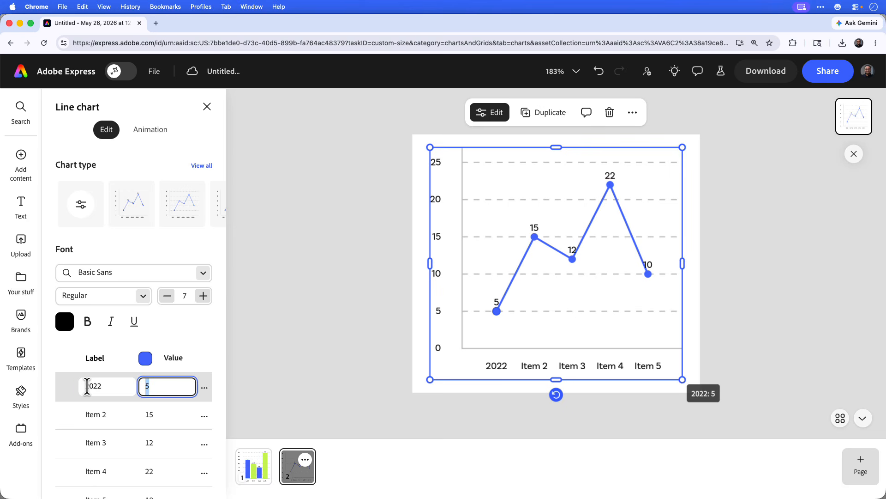
type("8")
key("Tab")
key("Tab")
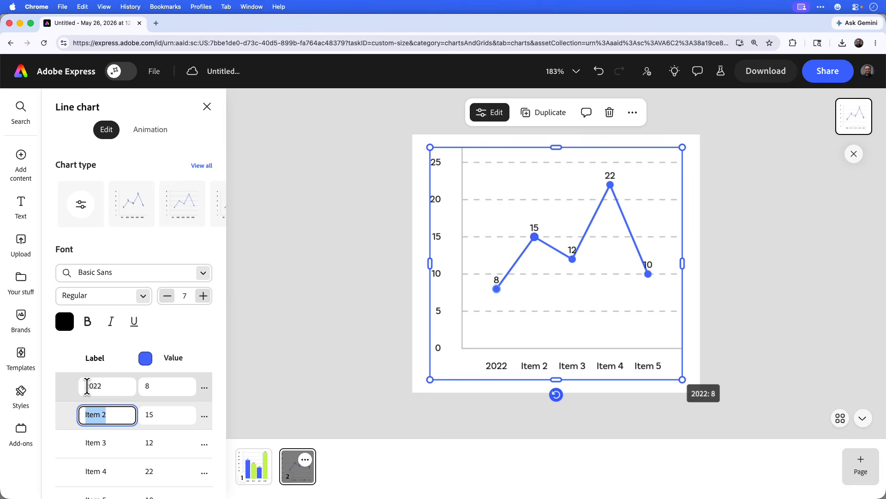
type("2023")
key("Tab")
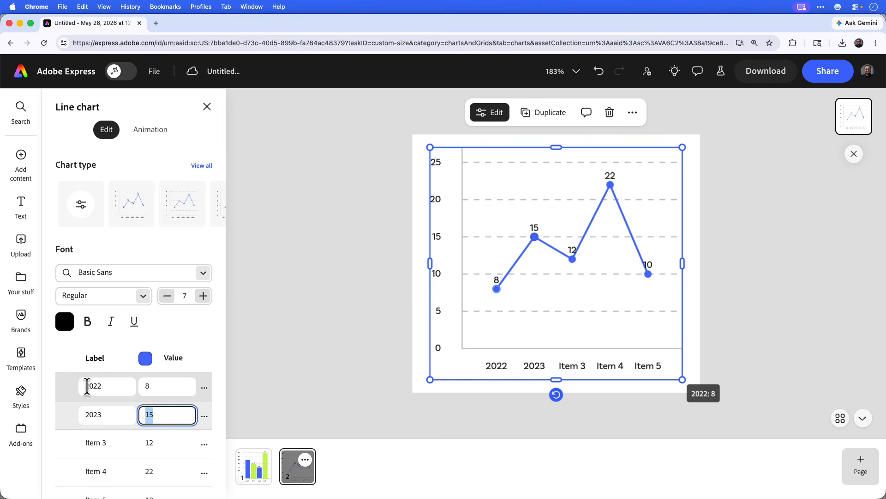
type("18")
key("Tab")
key("Tab")
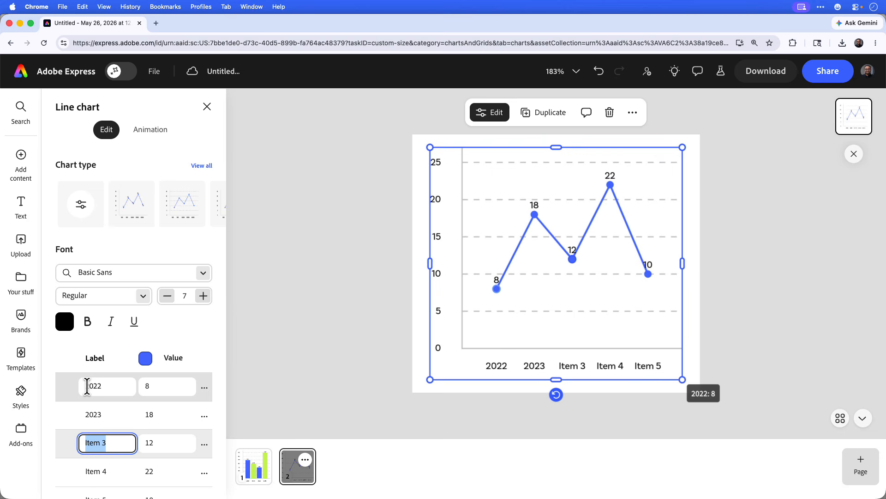
Fill in the third and fourth data rows as 2024 with value 10 and 2025 with value 12.
type("2024")
key("Tab")
type("10")
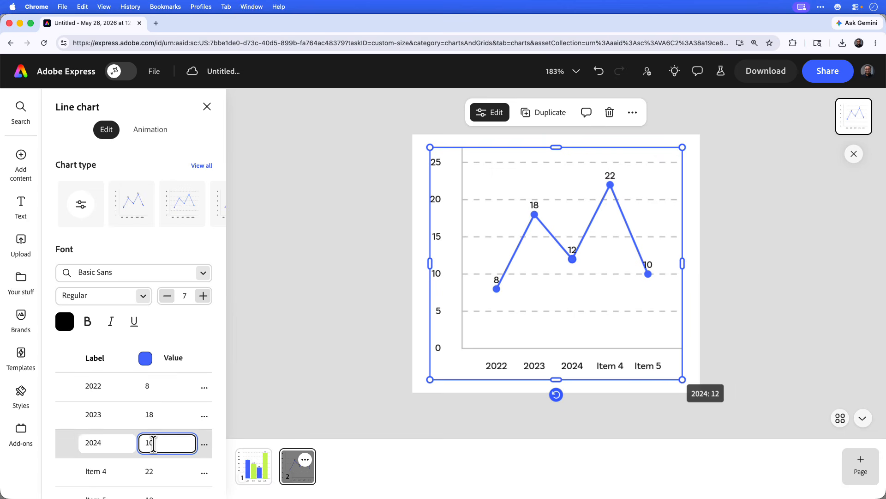
key("Tab")
key("Tab")
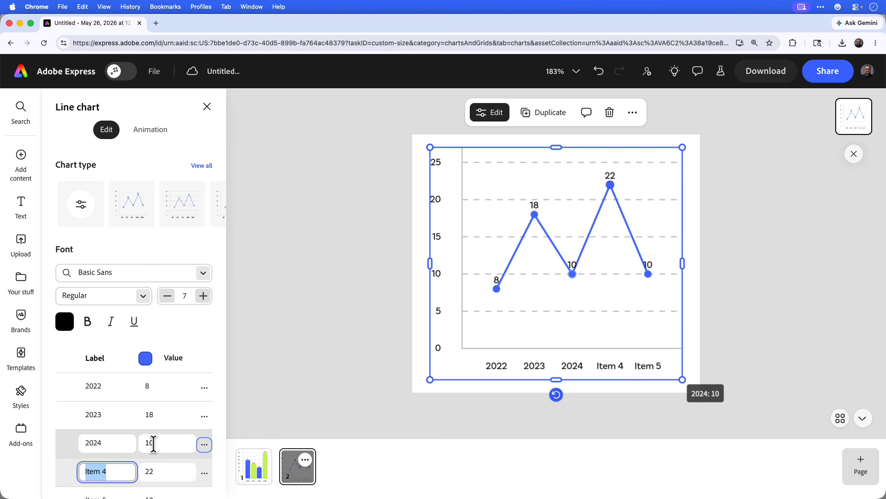
type("2025")
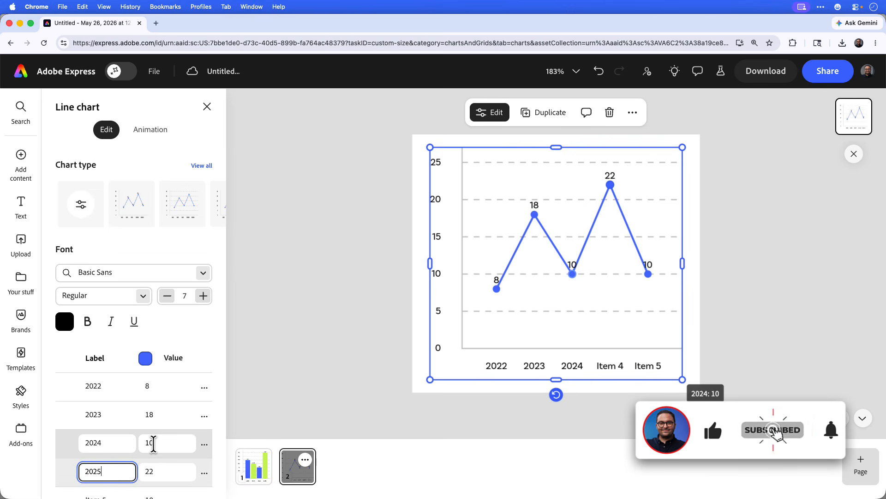
key("Tab")
type("1")
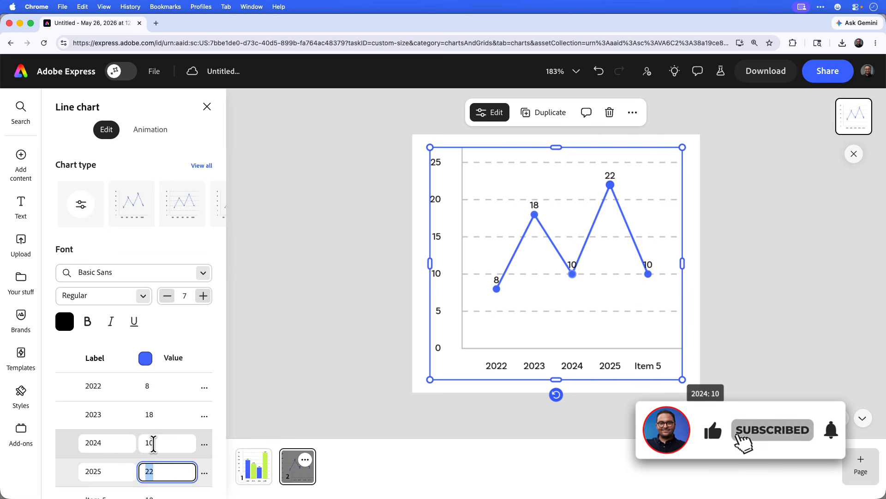
type("2")
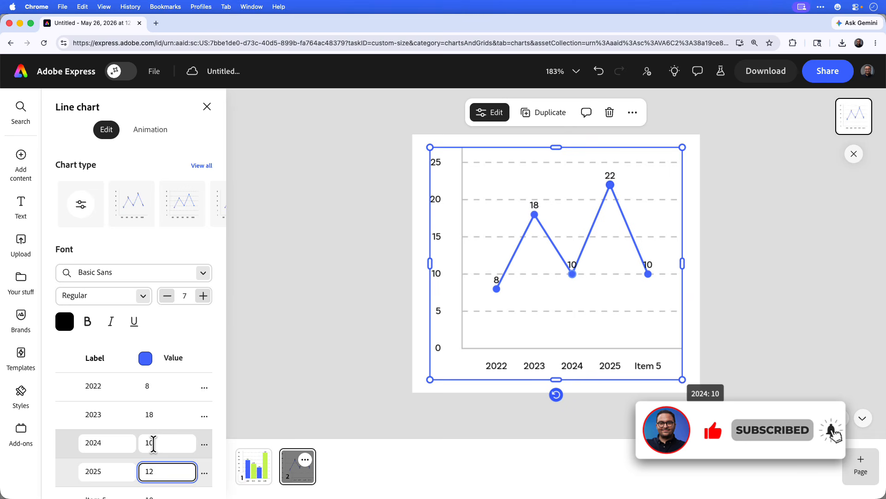
key("Tab")
key("Tab")
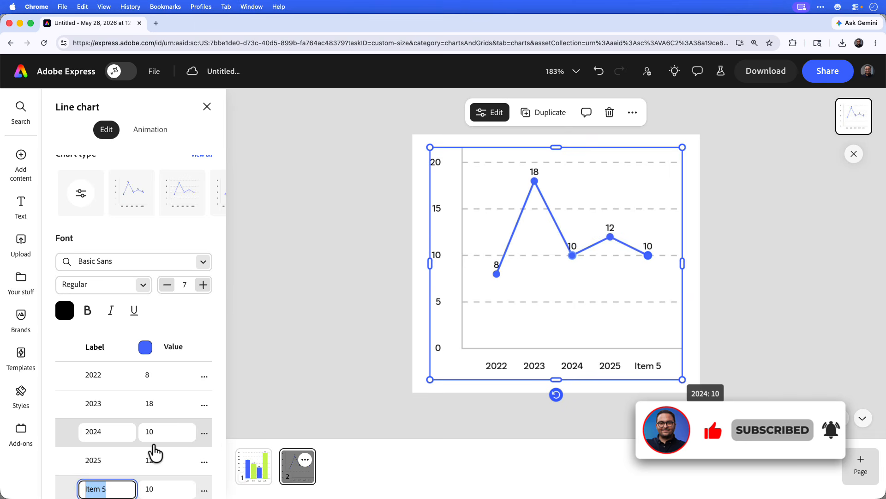
Label the fifth data row 2026 and set its value to 22.
type("2026")
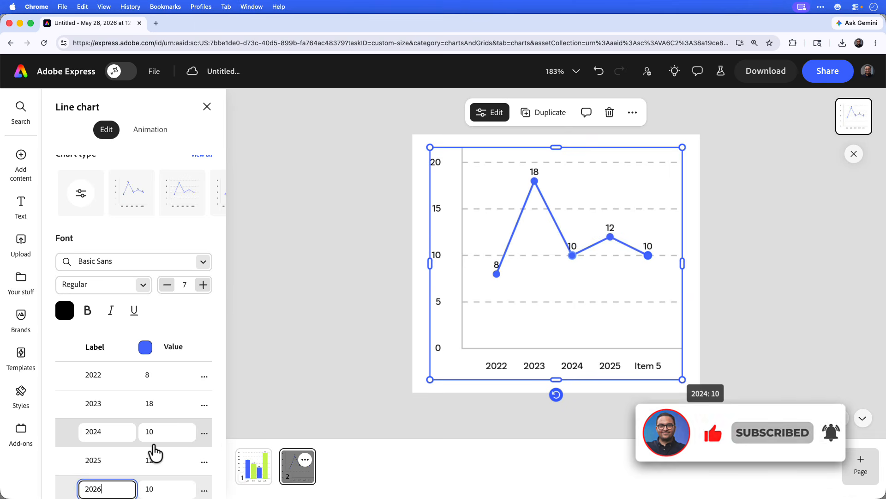
key("Tab")
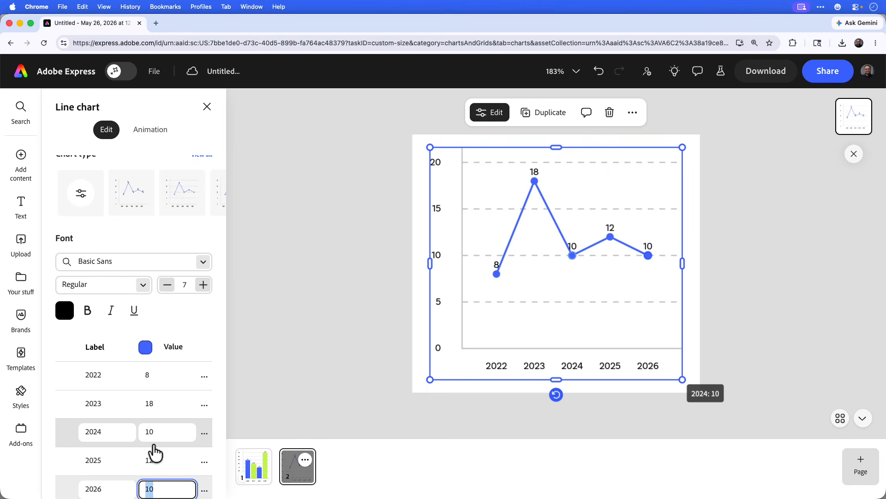
type("22")
key("Tab")
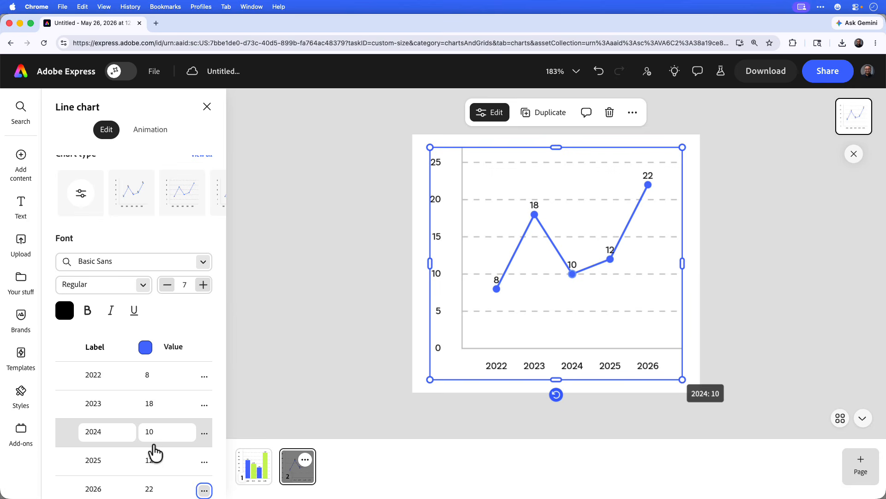
Make the line chart page's background fully transparent by lowering the background colour's opacity to 0%.
left_click(279, 316)
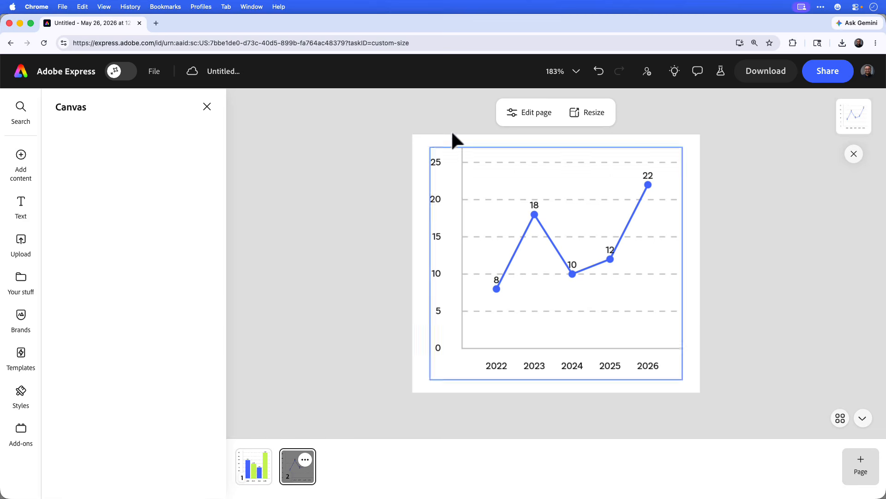
left_click(520, 114)
left_click(65, 341)
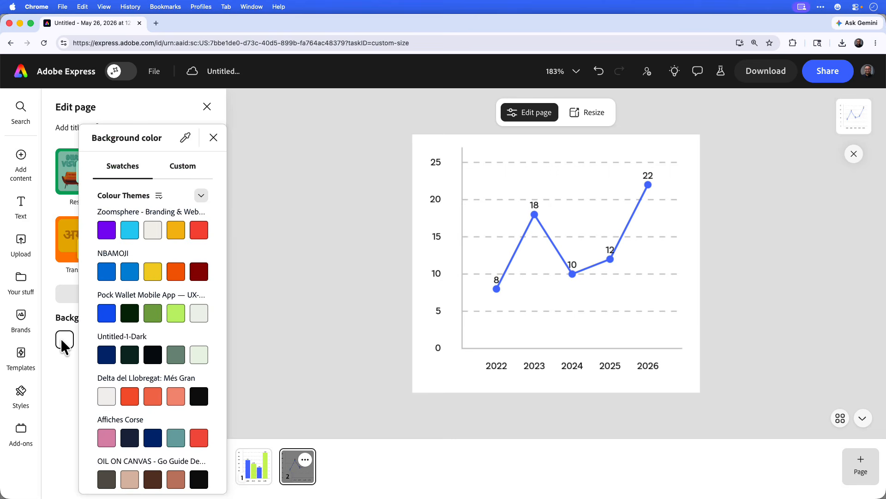
left_click(180, 170)
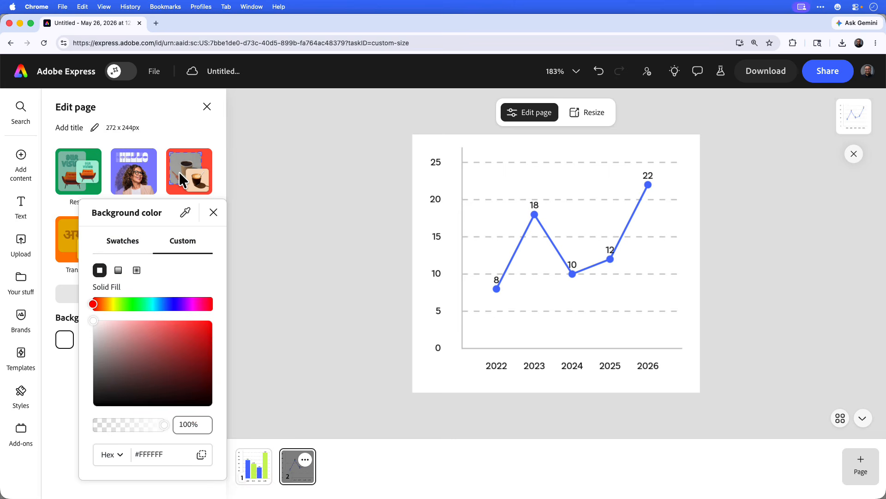
left_click_drag(162, 425, 86, 433)
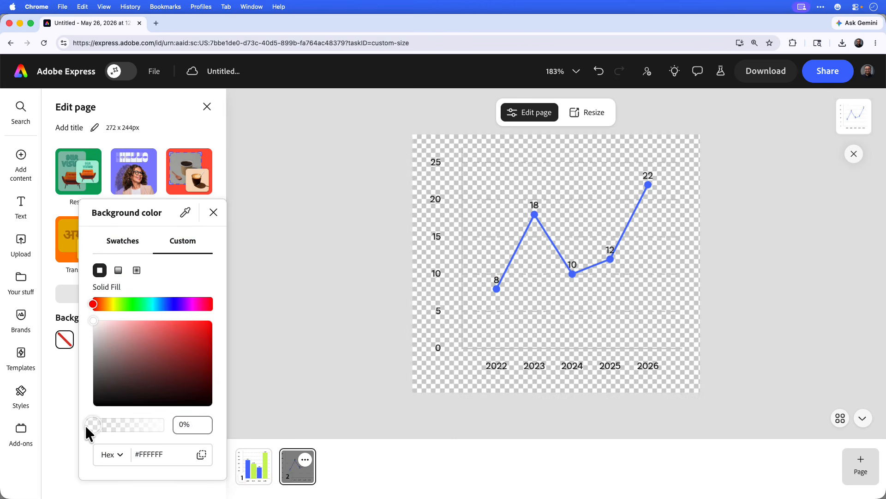
left_click(331, 339)
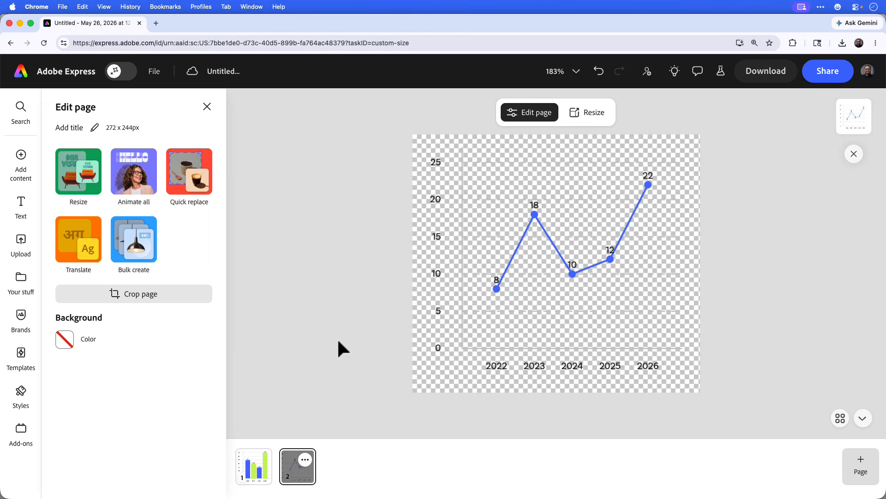
Add a third page of the same size and insert a thick, square-ended progress donut chart with a 35% centre label.
left_click(857, 471)
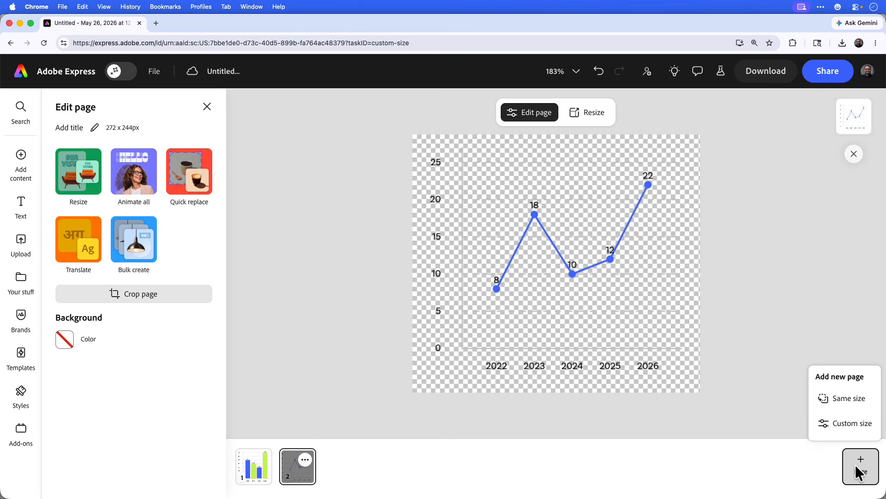
left_click(852, 399)
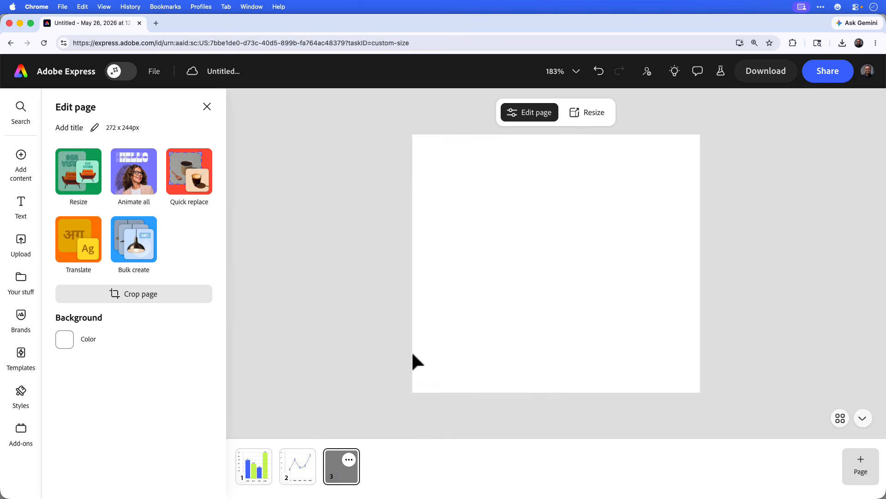
left_click(20, 155)
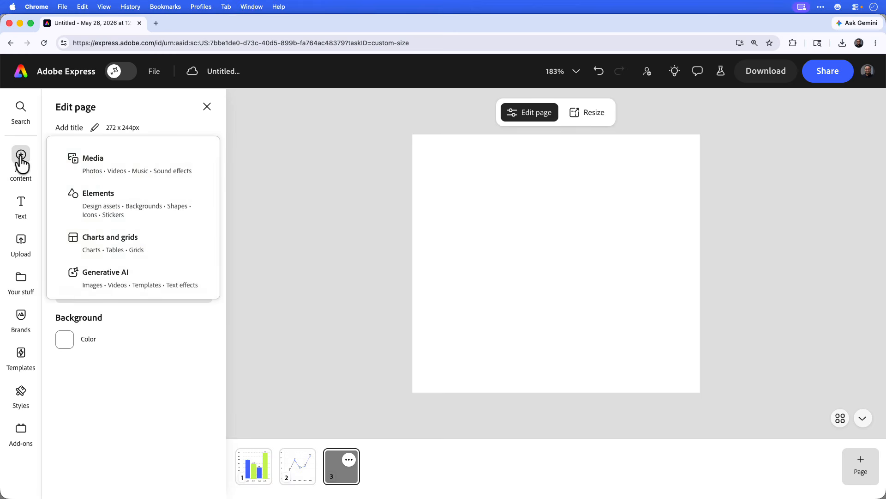
left_click(143, 246)
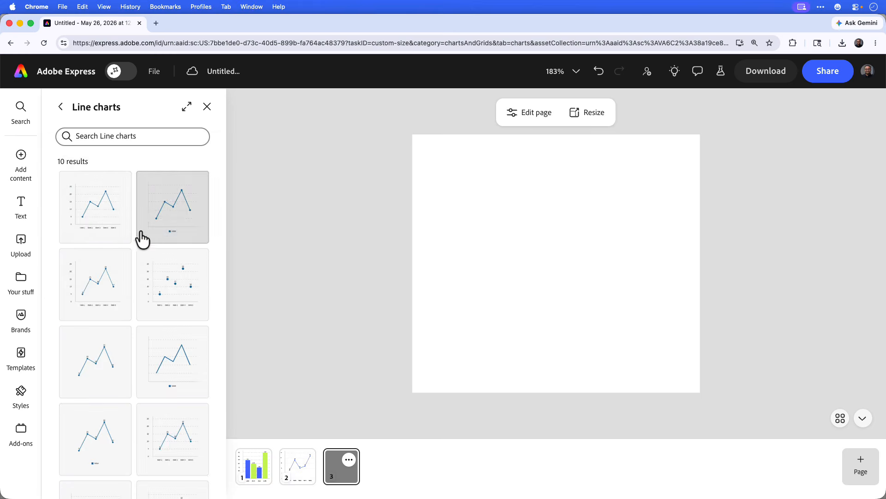
left_click(60, 107)
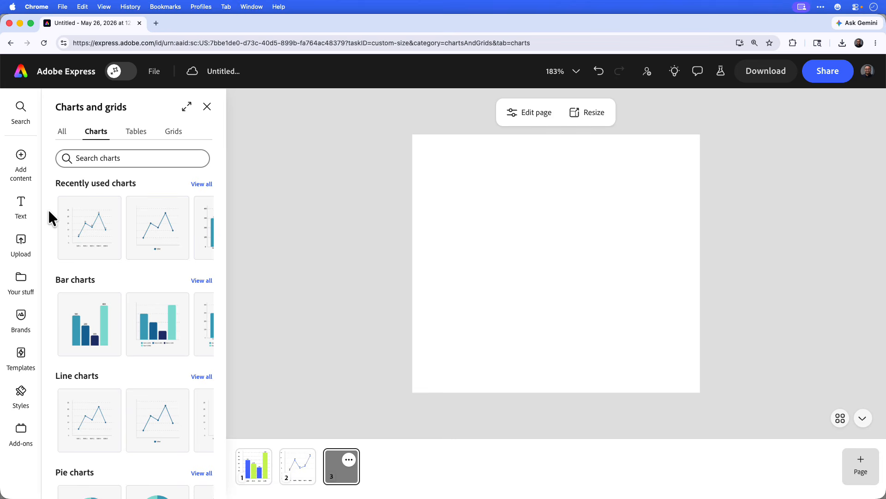
scroll(48, 209, "down", 7)
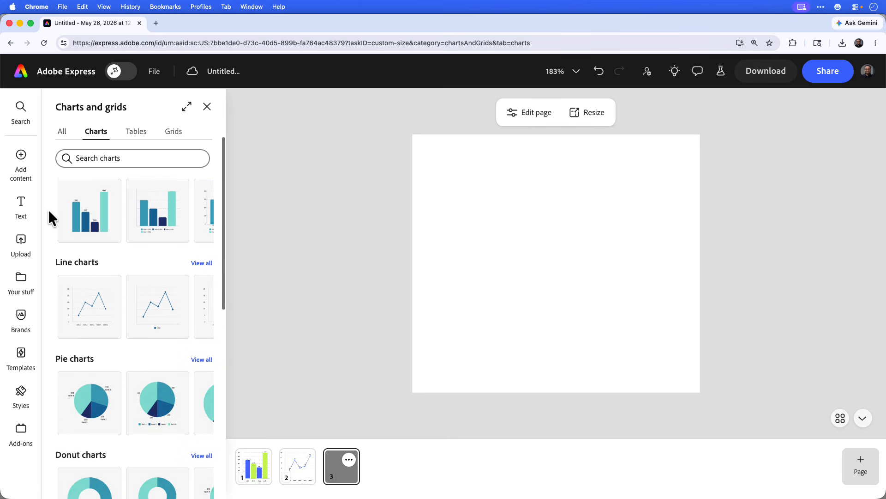
scroll(48, 208, "down", 5)
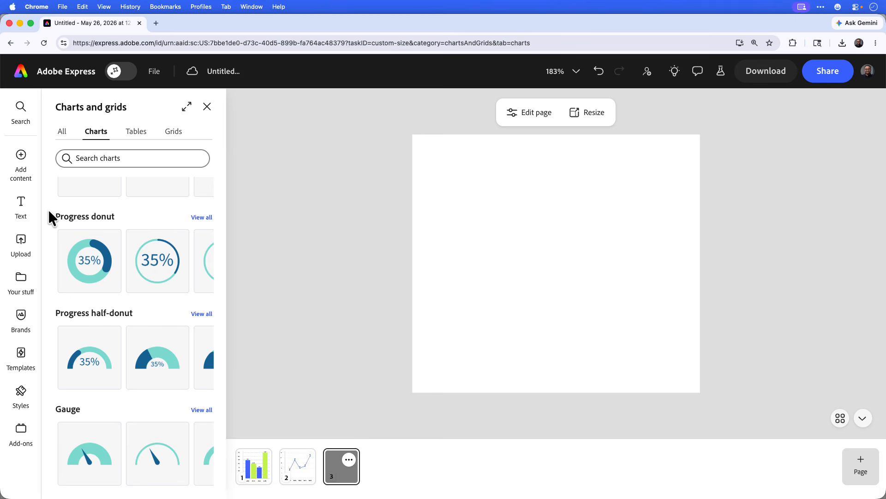
left_click(195, 218)
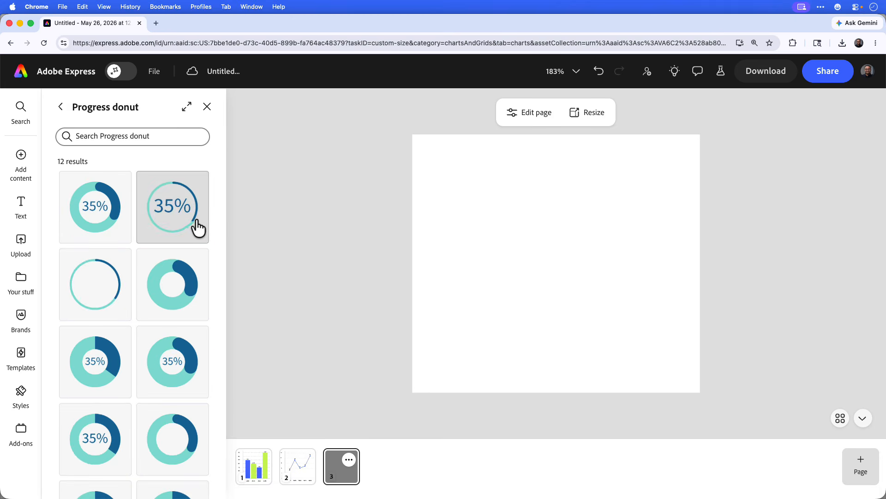
scroll(149, 270, "down", 3)
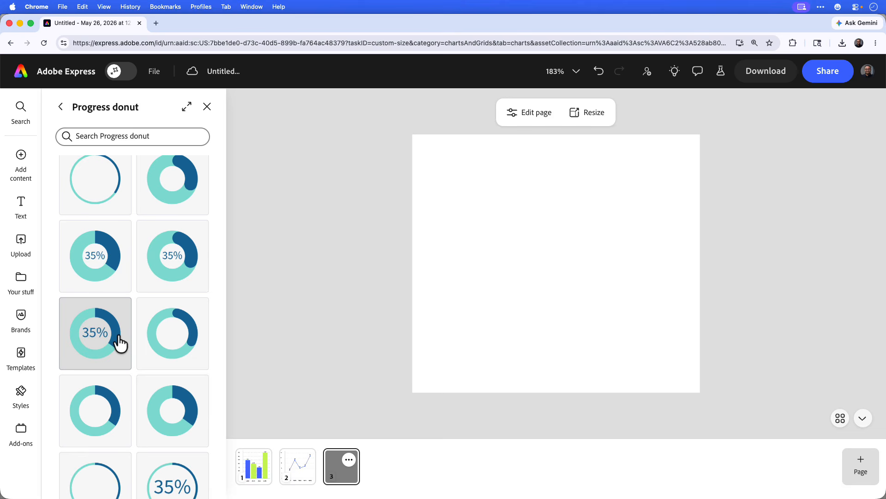
left_click(111, 267)
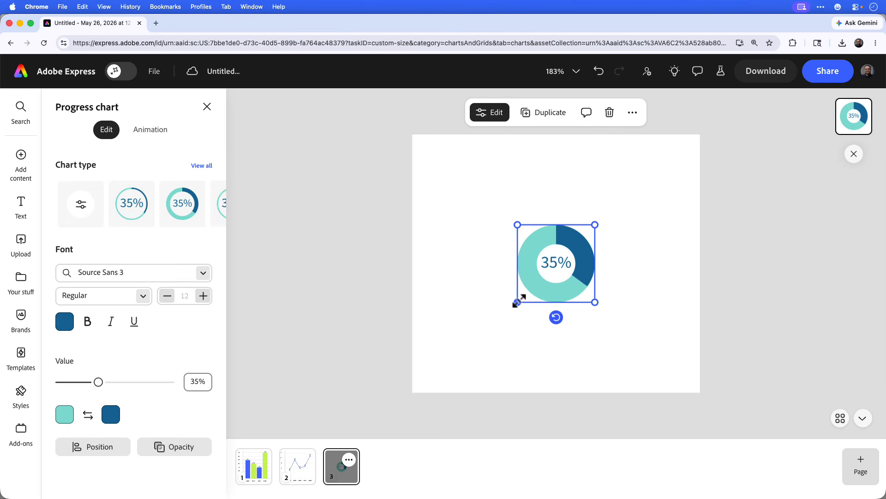
Enlarge the progress donut from two opposite corners so it nearly fills the page height, and centre it on the page.
left_click_drag(517, 302, 409, 352)
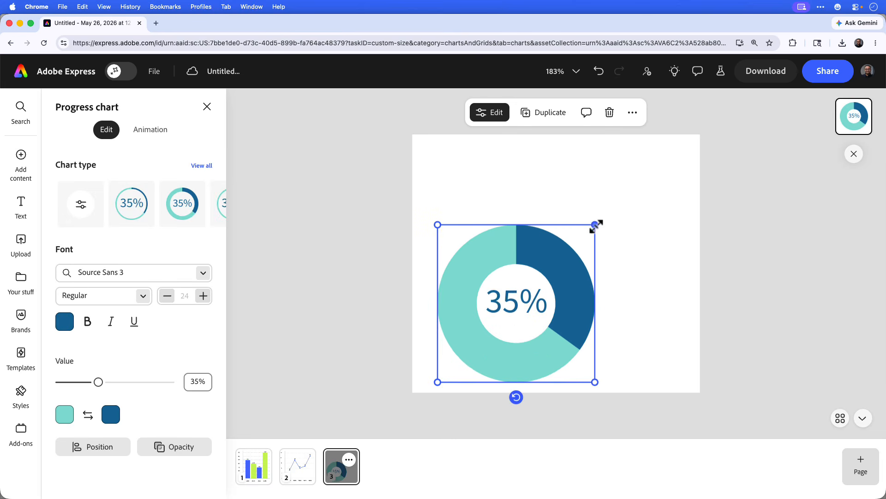
left_click_drag(595, 225, 683, 141)
left_click_drag(639, 228, 591, 259)
Set the progress donut's percentage label font to Basic Sans Regular.
left_click(131, 272)
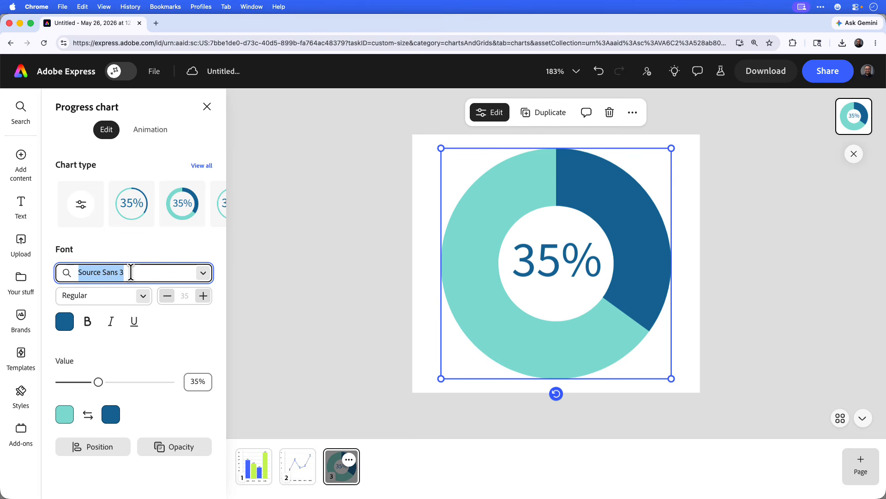
type("basic san")
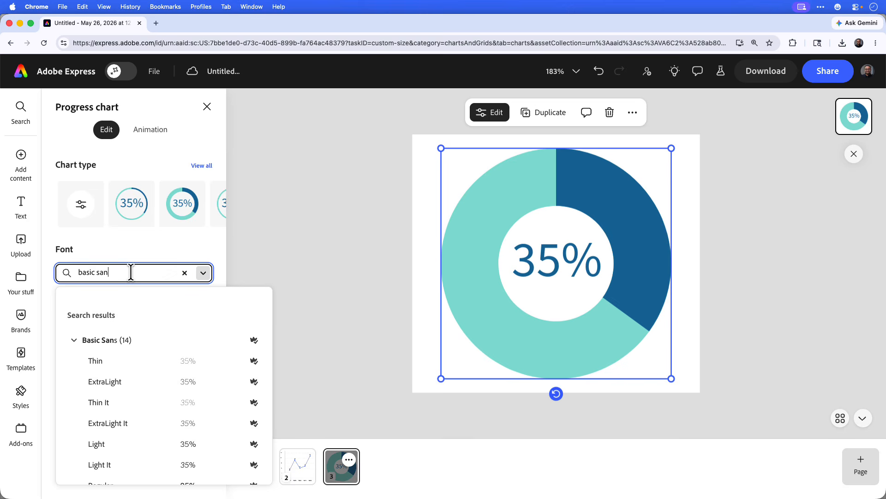
scroll(148, 446, "down", 2)
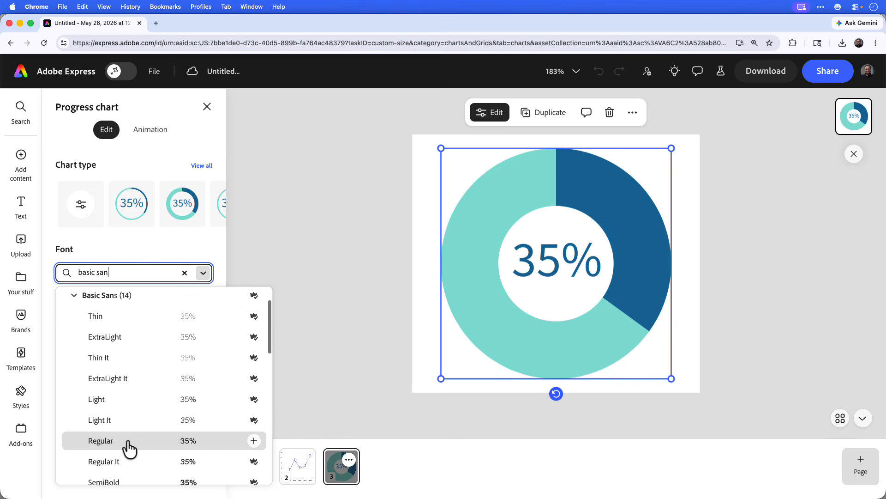
left_click(128, 446)
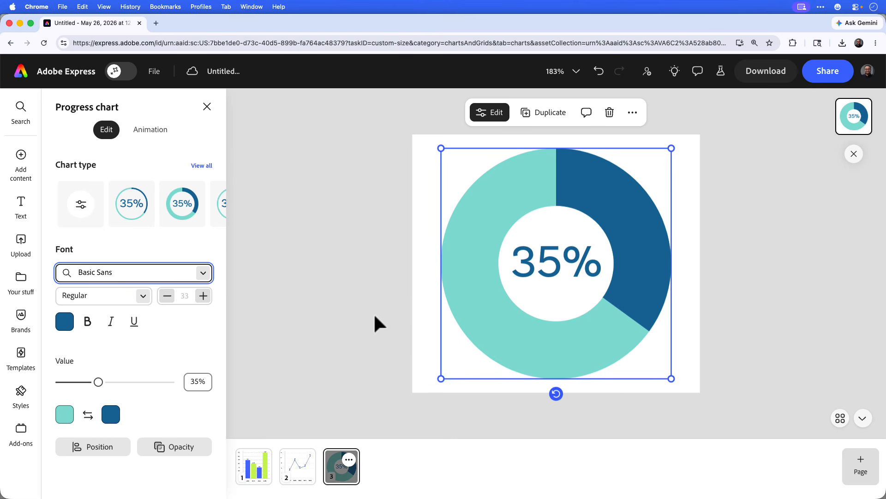
Change the donut ring's teal fill to the bright blue from the document's additional colours.
left_click(65, 414)
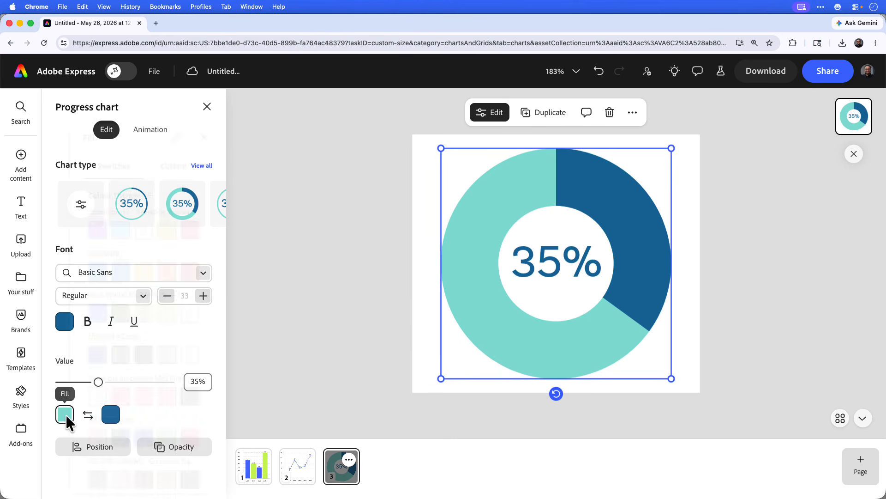
scroll(145, 380, "down", 20)
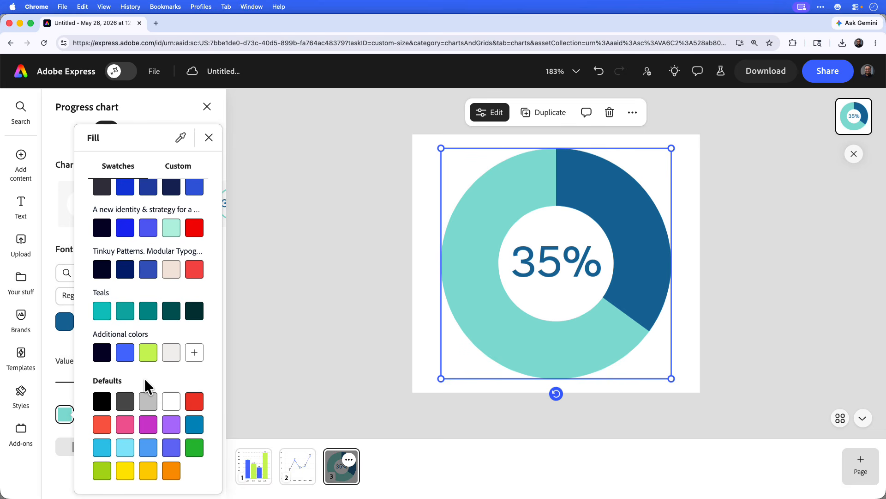
left_click(125, 355)
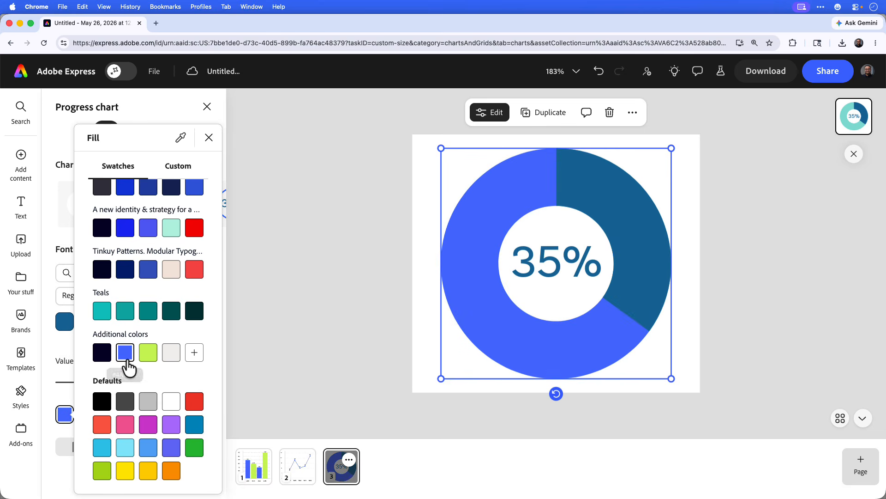
left_click(266, 368)
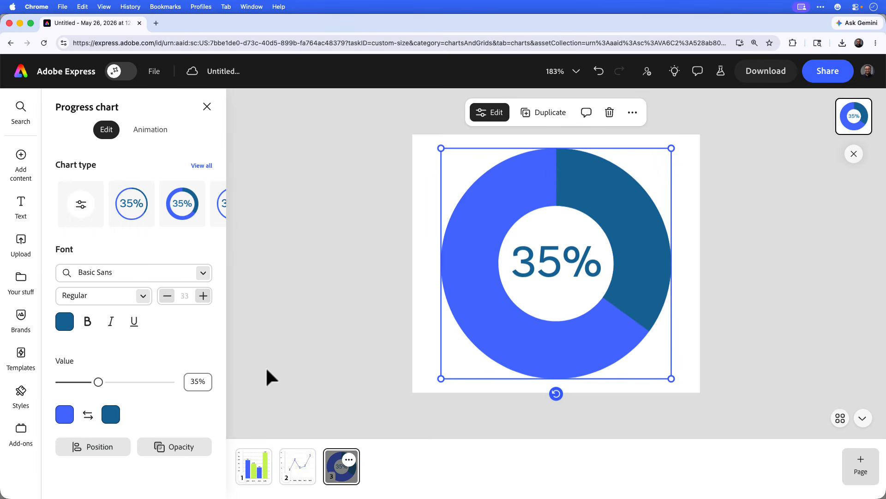
Try lime green on the donut's value segment, settle on the near-black navy additional colour, and set the value to 46%.
left_click(111, 414)
scroll(196, 398, "down", 10)
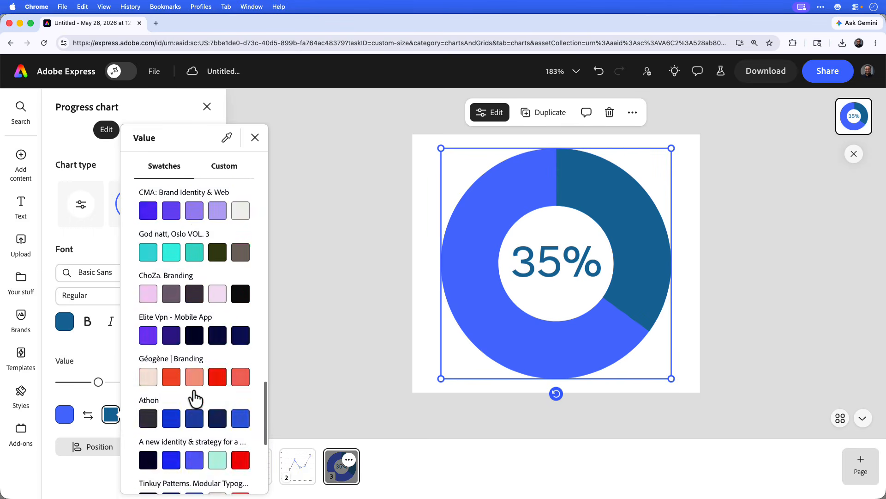
scroll(196, 398, "down", 5)
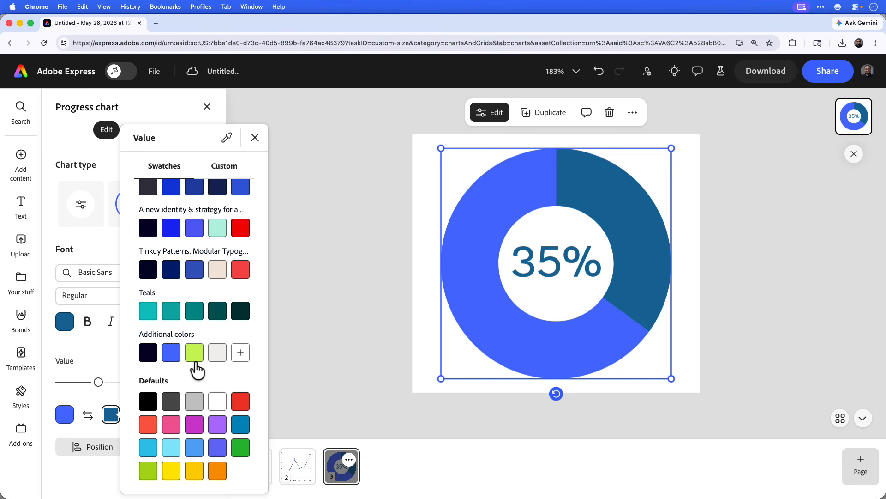
left_click(194, 352)
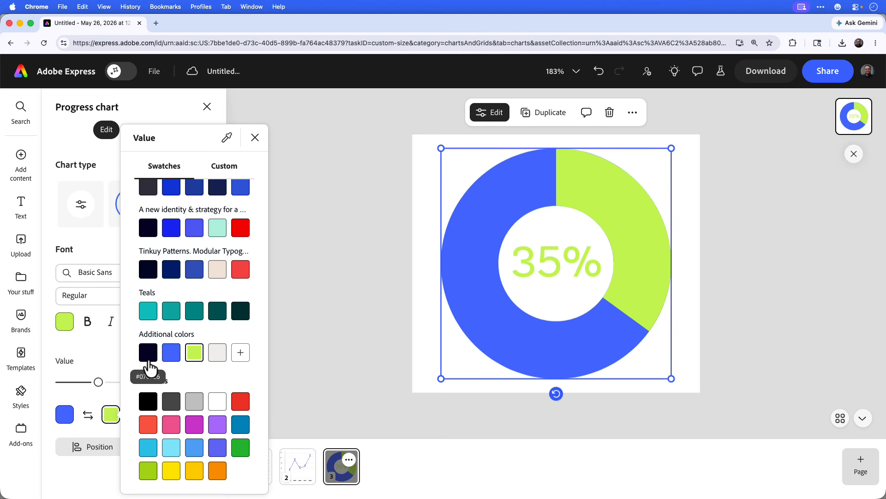
left_click(148, 354)
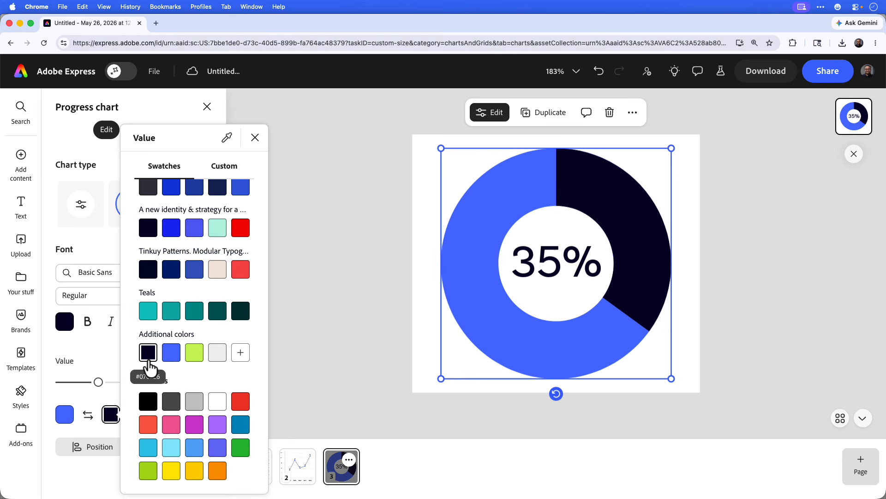
left_click(338, 355)
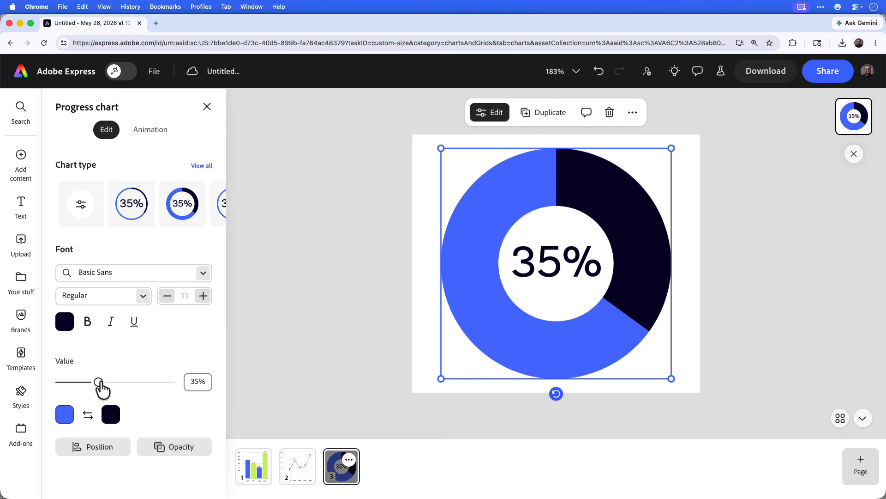
mouse_move(98, 382)
left_mouse_down()
mouse_move(123, 382)
mouse_move(111, 384)
left_mouse_up()
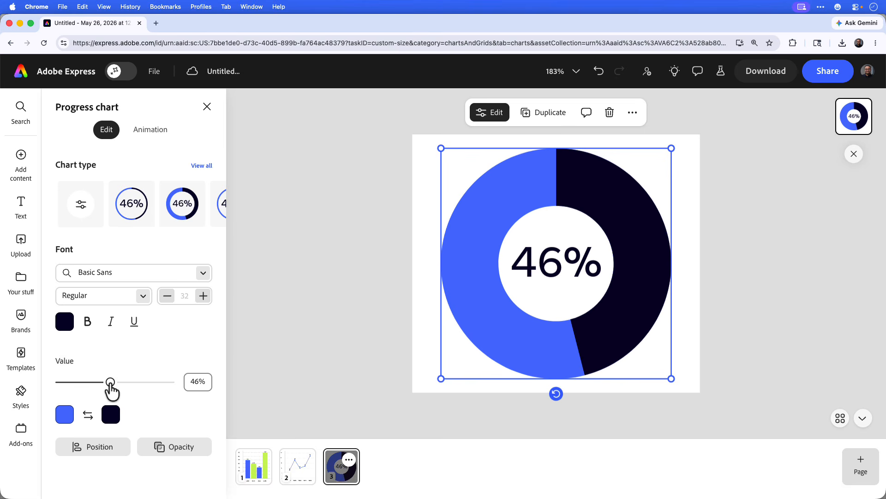
Make the donut page's background fully transparent by lowering the background colour's opacity to 0%.
left_click(276, 380)
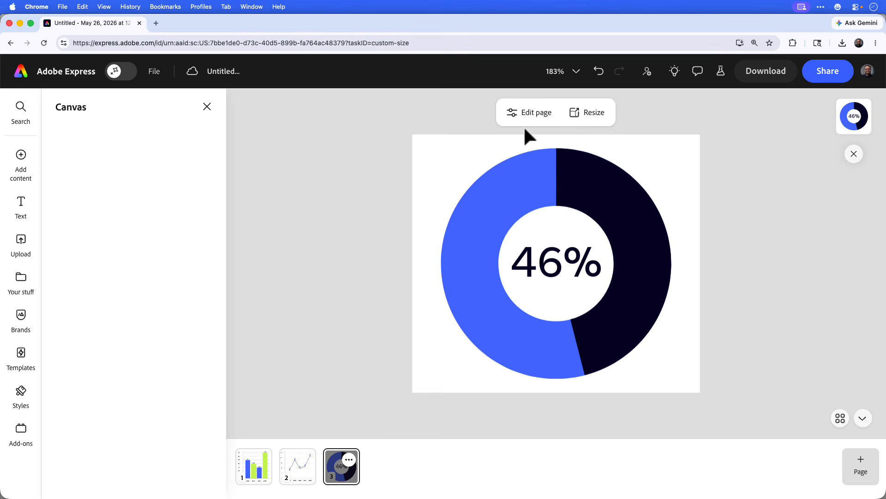
left_click(535, 115)
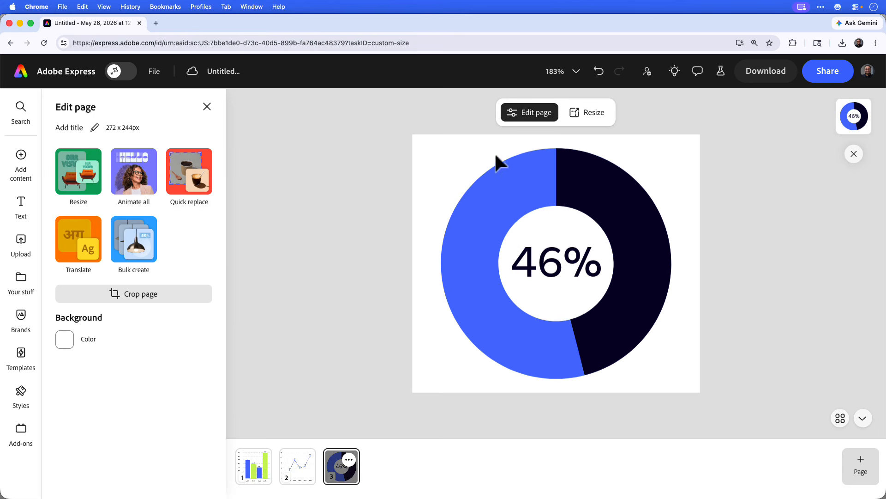
left_click(67, 340)
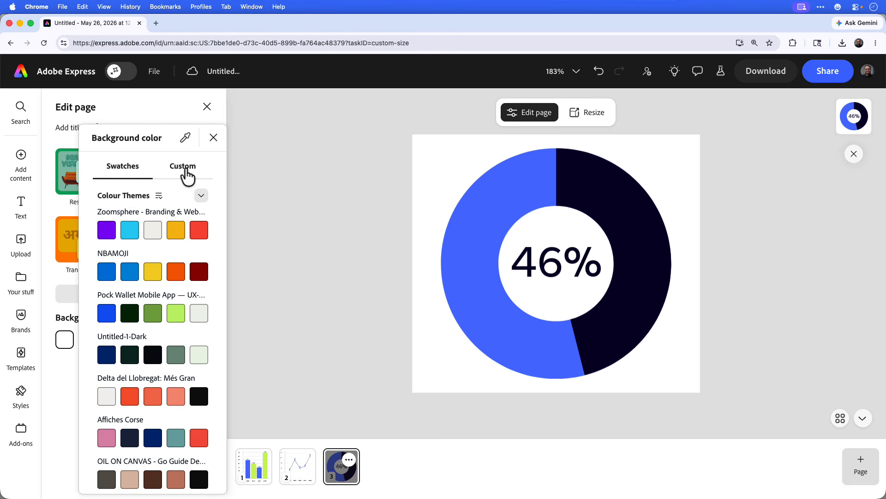
left_click(185, 169)
left_click_drag(162, 424, 83, 423)
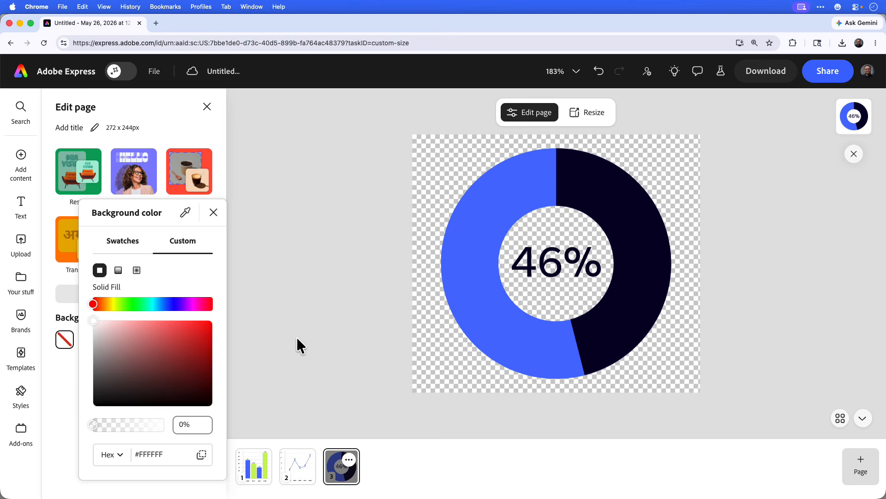
left_click(308, 331)
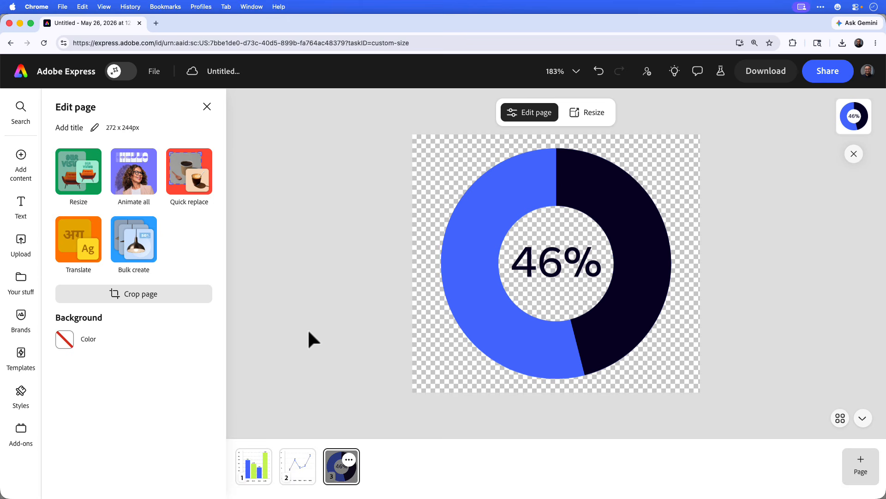
Duplicate the 46% donut page and set the copy's progress value to 57%.
left_click(349, 460)
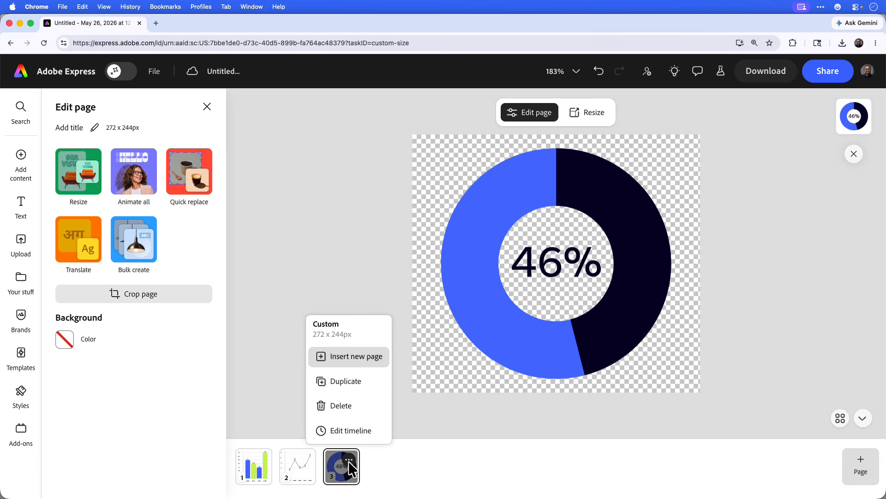
left_click(351, 382)
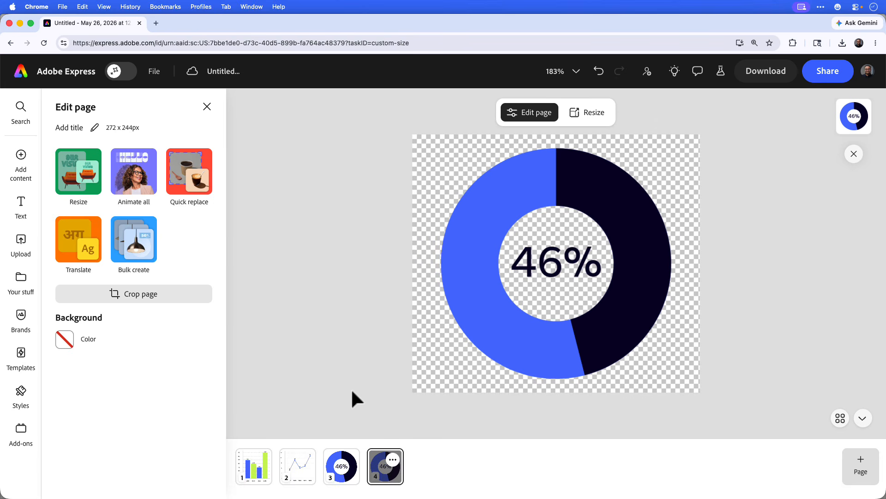
left_click(497, 333)
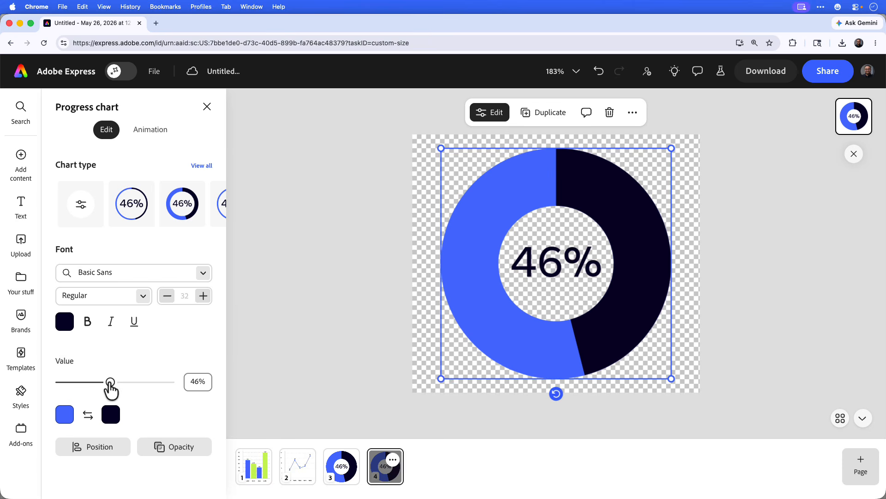
left_click_drag(110, 382, 123, 383)
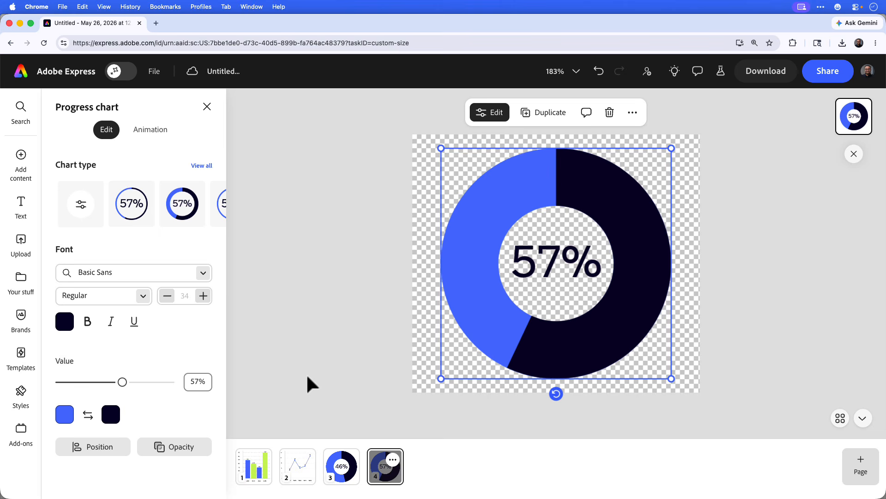
Duplicate the 57% donut page and set the new copy's progress value to 74%.
left_click(393, 459)
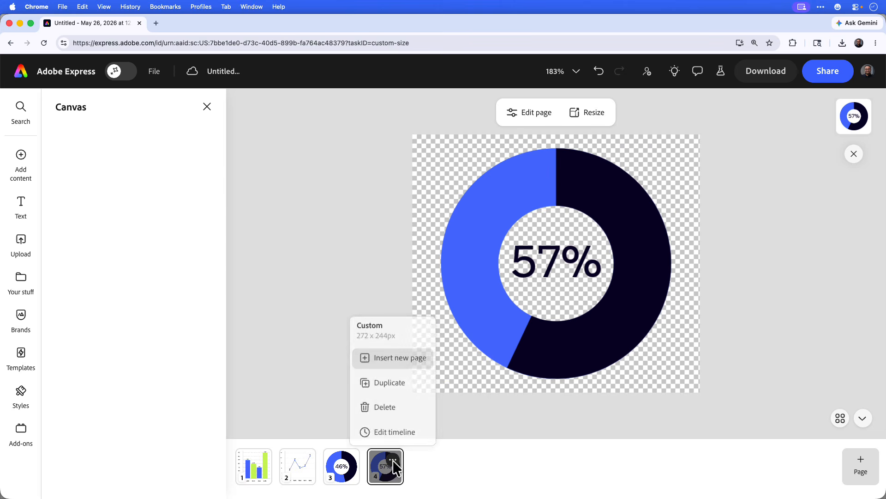
left_click(392, 383)
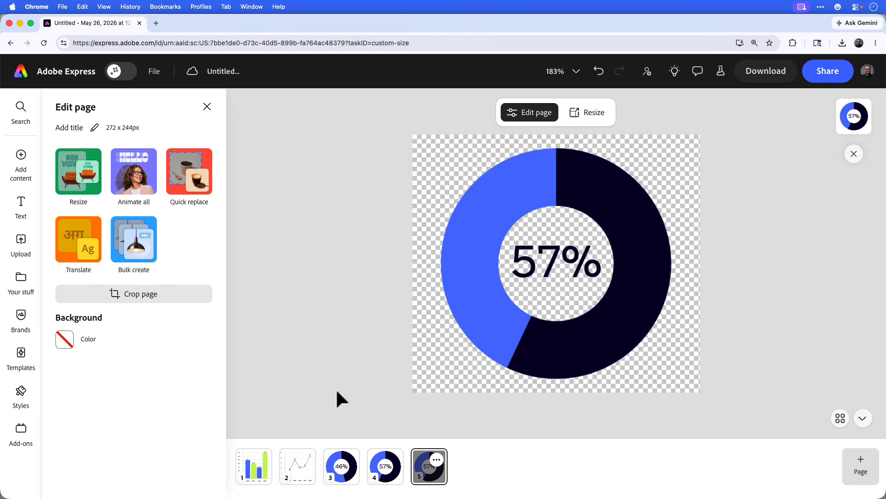
left_click(493, 328)
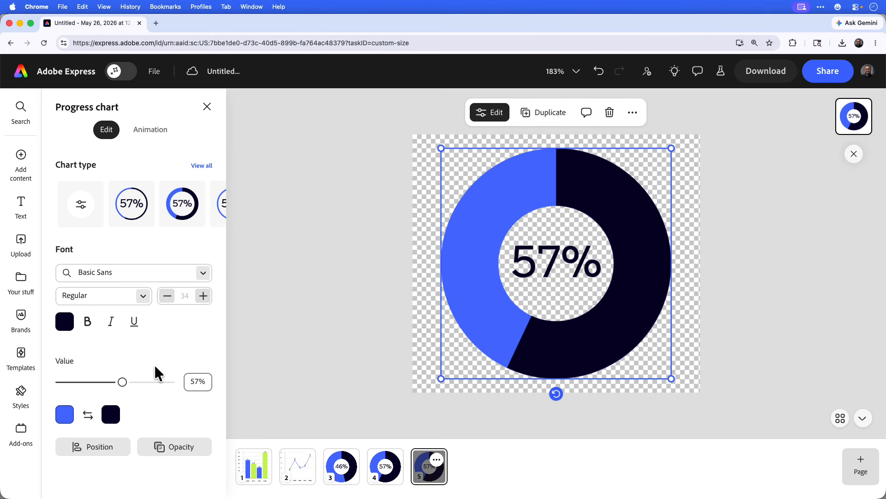
left_click_drag(122, 382, 142, 381)
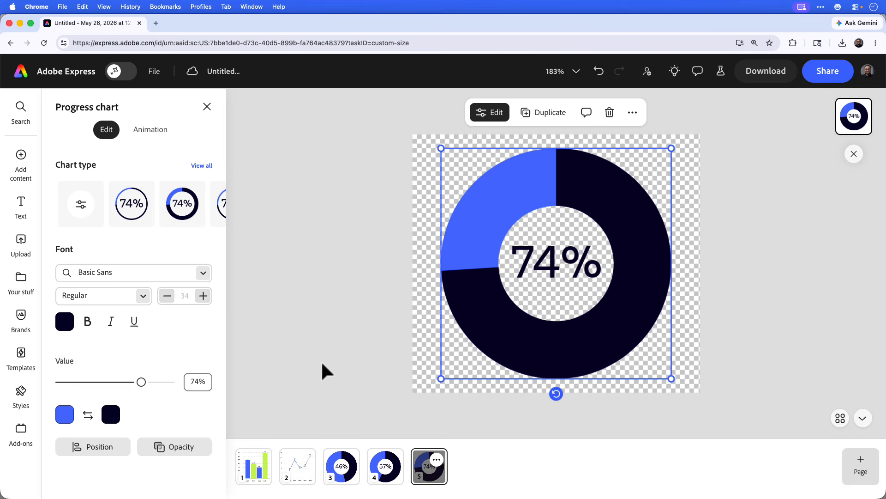
Rename the document as E-Bike Infographics.
left_click(221, 72)
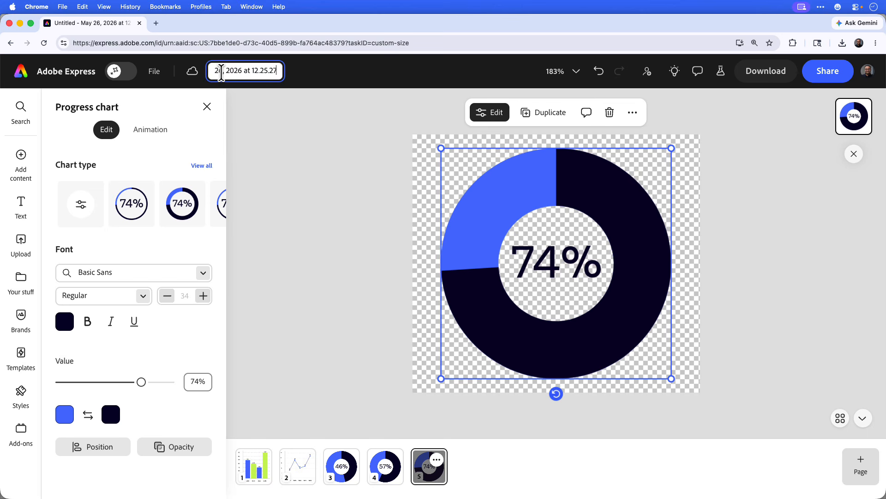
key("super+a")
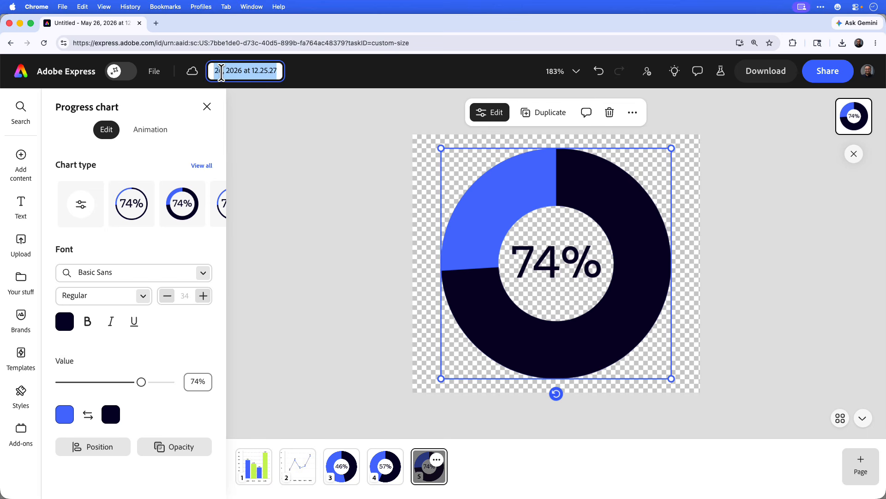
key("BackSpace")
type("EBike ")
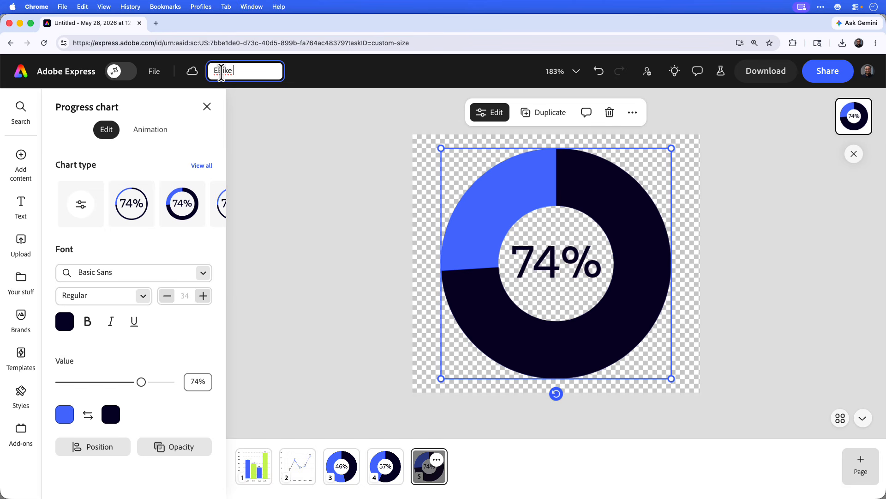
type("Infographics")
left_click(219, 73)
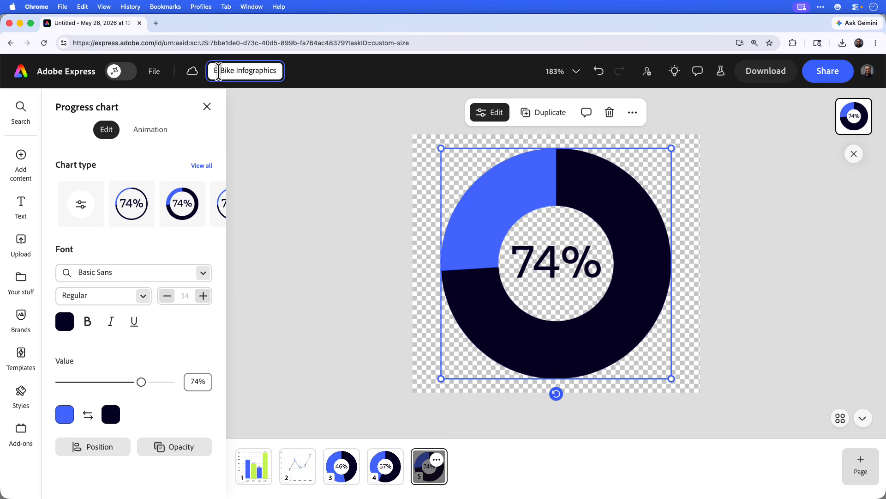
left_click(272, 132)
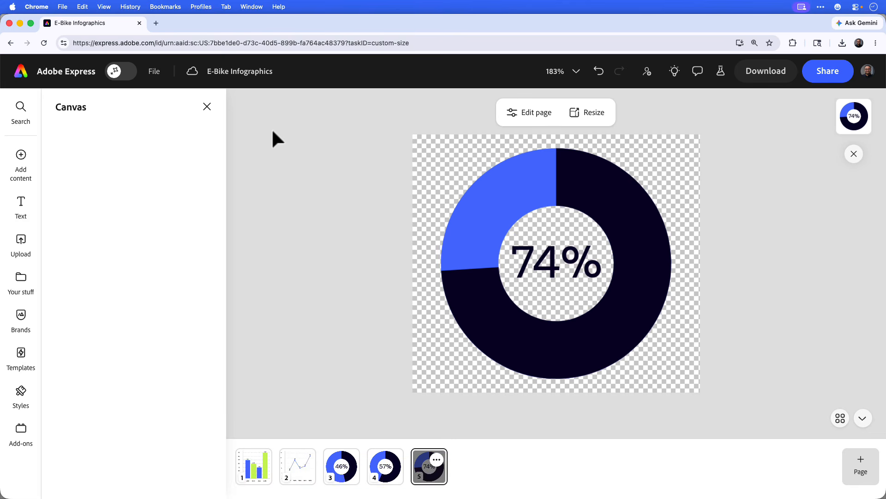
Download all pages in PDF Standard format as individual PDF files.
left_click(766, 79)
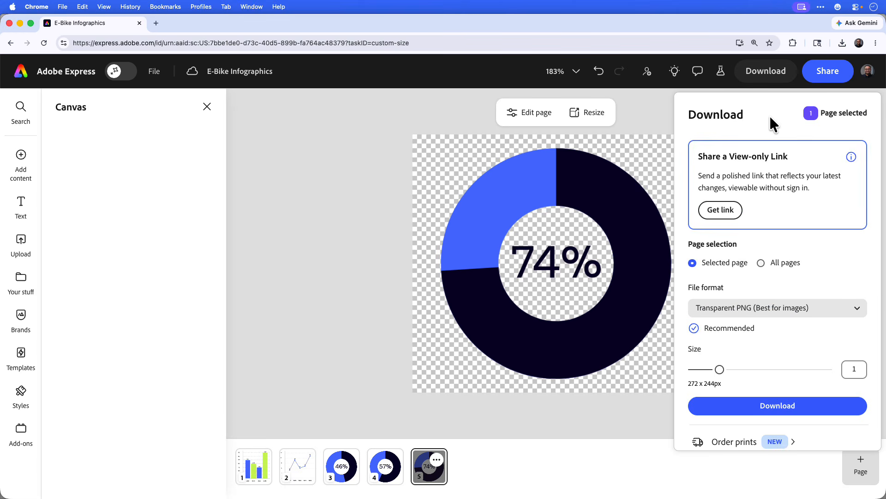
left_click(776, 267)
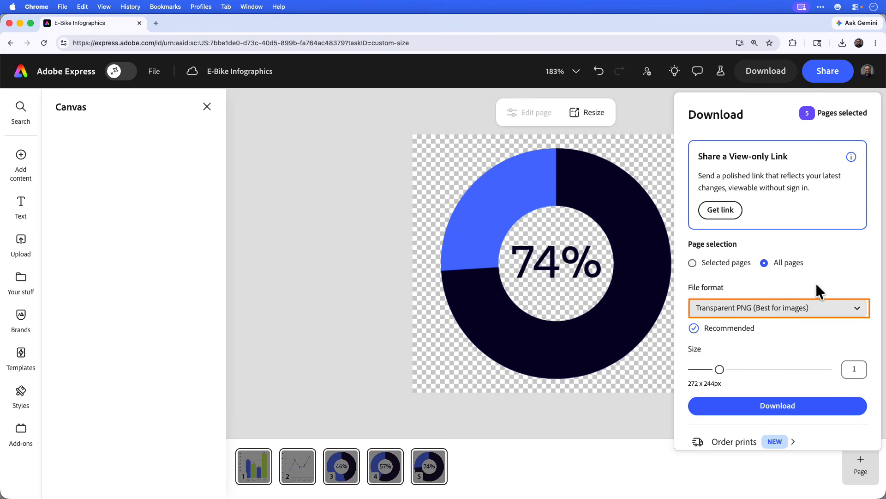
left_click(815, 311)
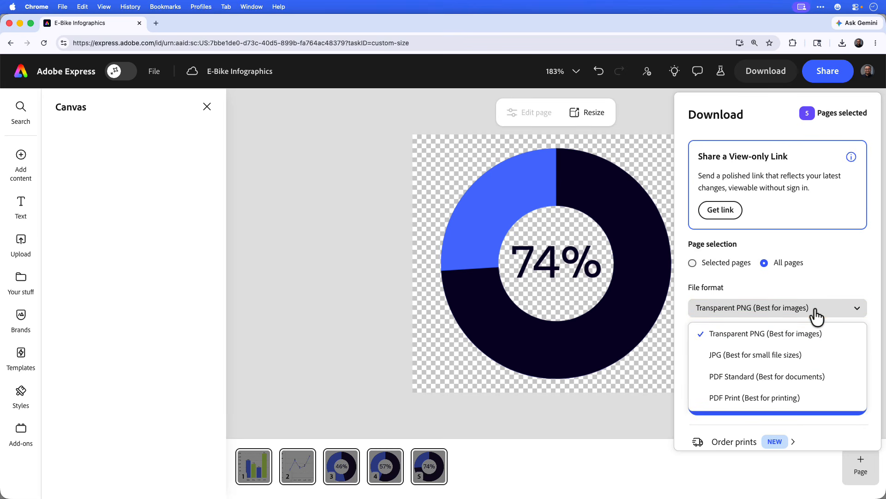
left_click(815, 377)
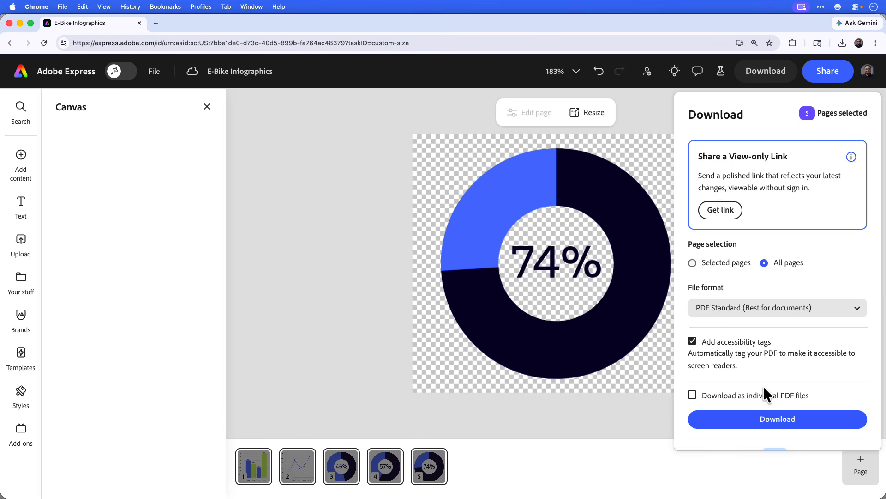
left_click(746, 394)
left_click(809, 420)
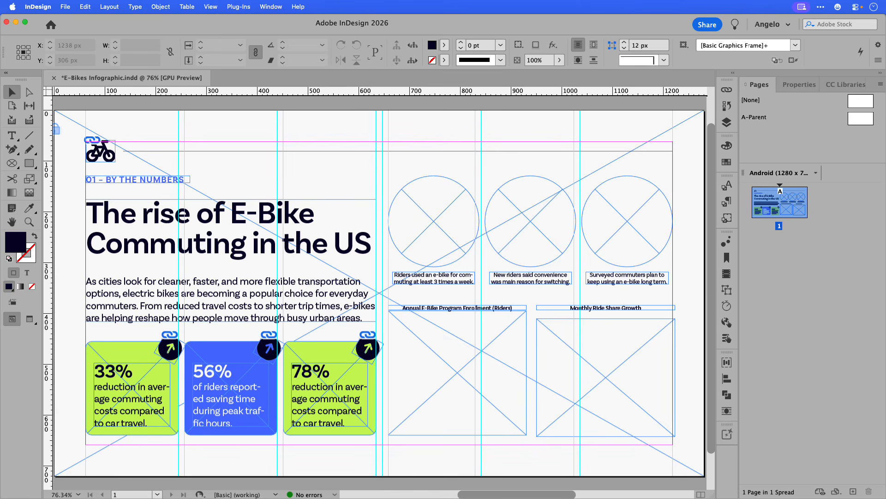
Bring the E-Bike Infographics folder over the InDesign layout and preview its chart PDFs from Bar Graph through Progress Donut 3.
left_click_drag(885, 224, 498, 220)
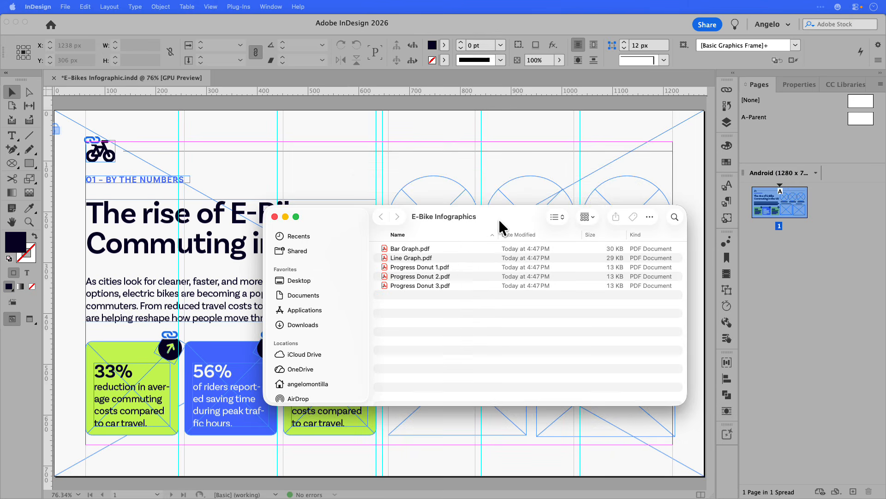
left_click(433, 248)
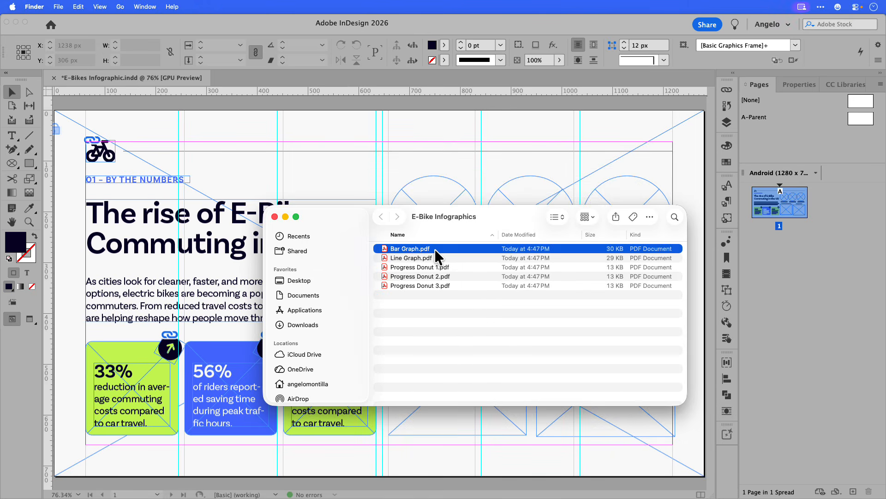
key("space")
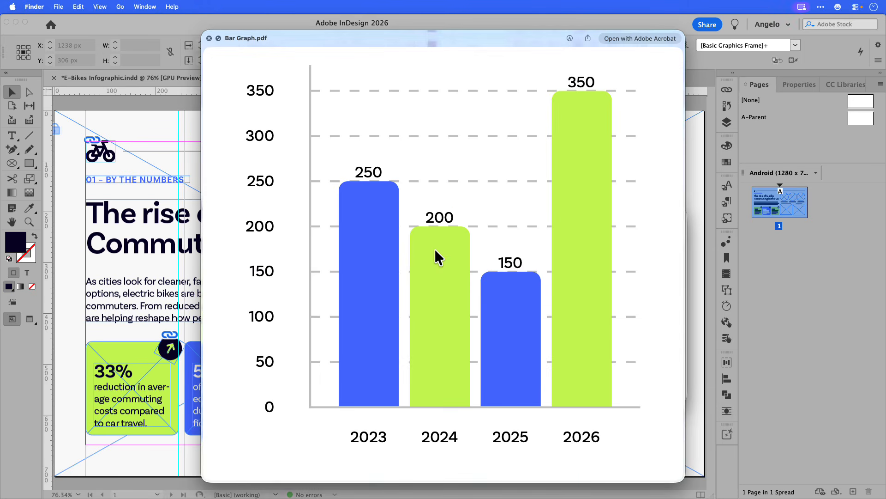
key("Down")
key("Down")
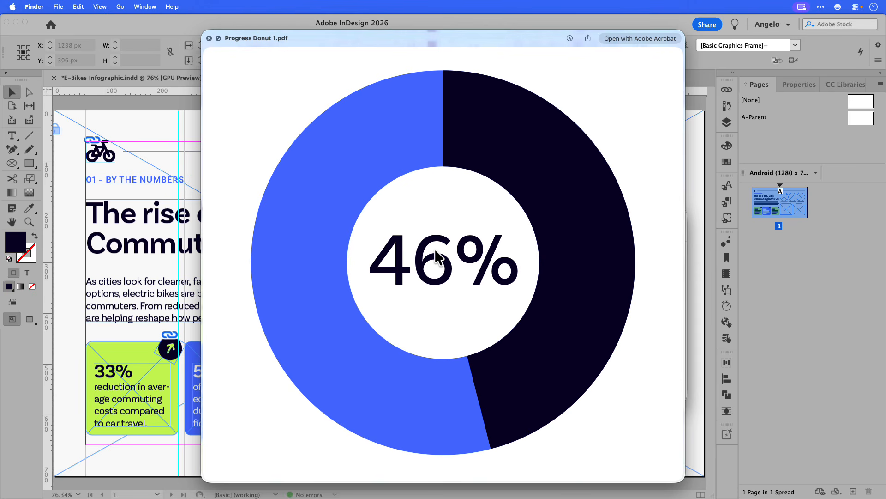
key("Down")
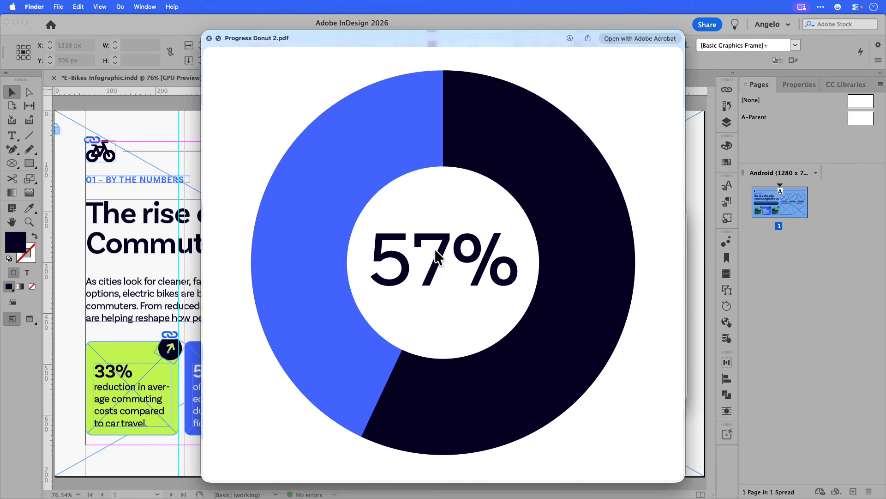
key("Down")
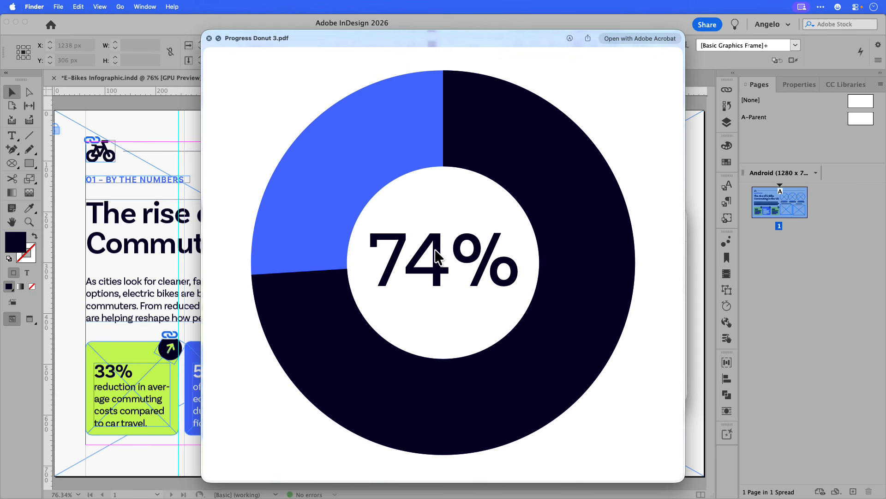
key("space")
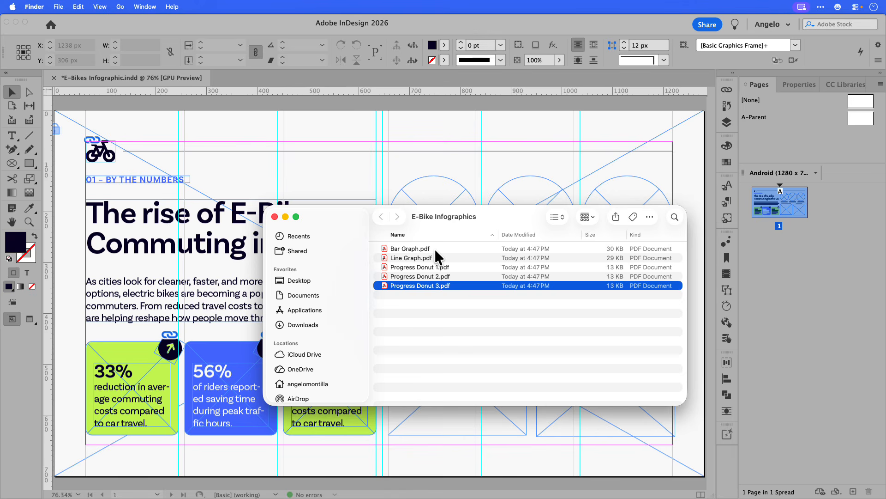
left_click(459, 335)
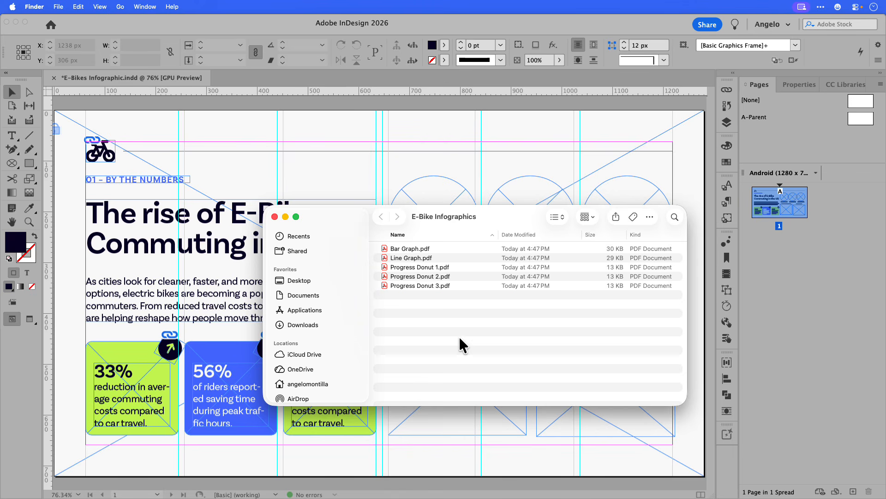
Load all five chart PDFs into InDesign, placing the bar graph in the Annual E-Bike Program Enrollment frame and the line graph under Monthly Ride Share Growth.
left_click(425, 250)
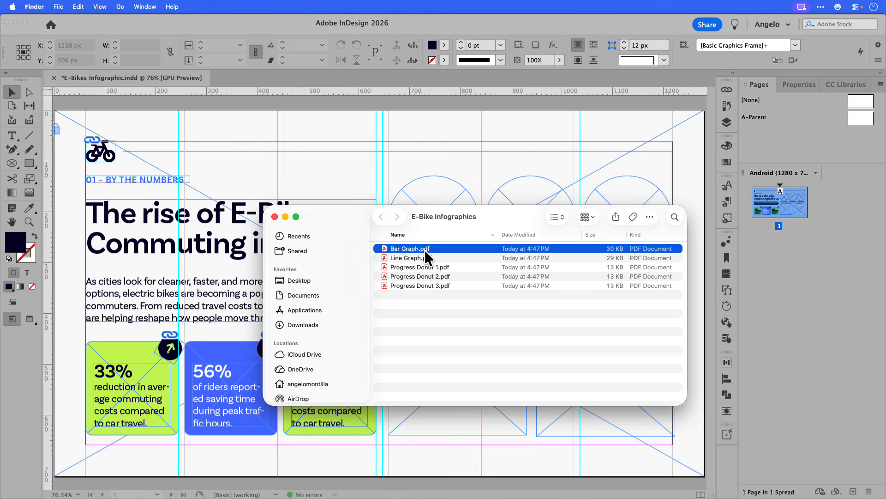
left_click(428, 287, "shift")
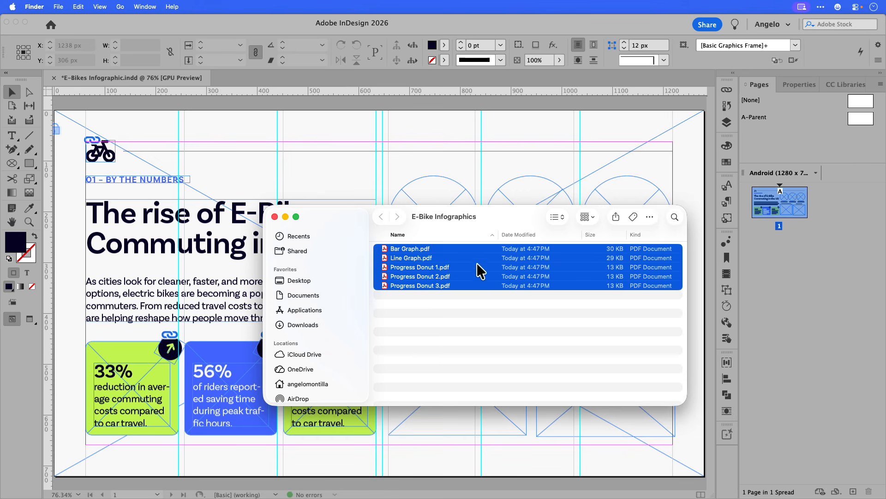
left_click_drag(476, 257, 333, 164)
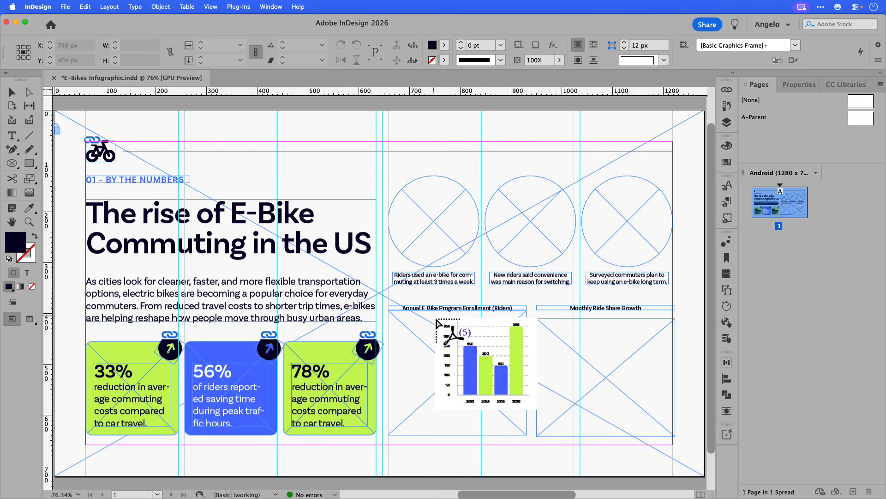
left_click(451, 344)
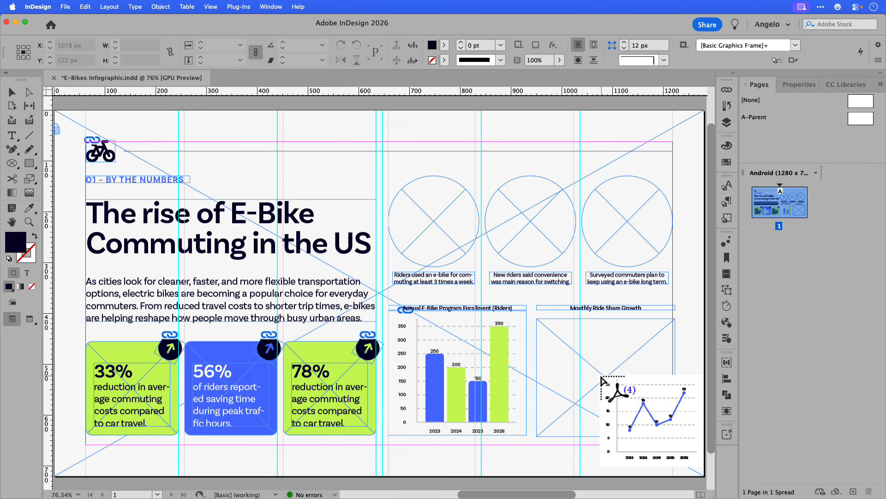
left_click(601, 380)
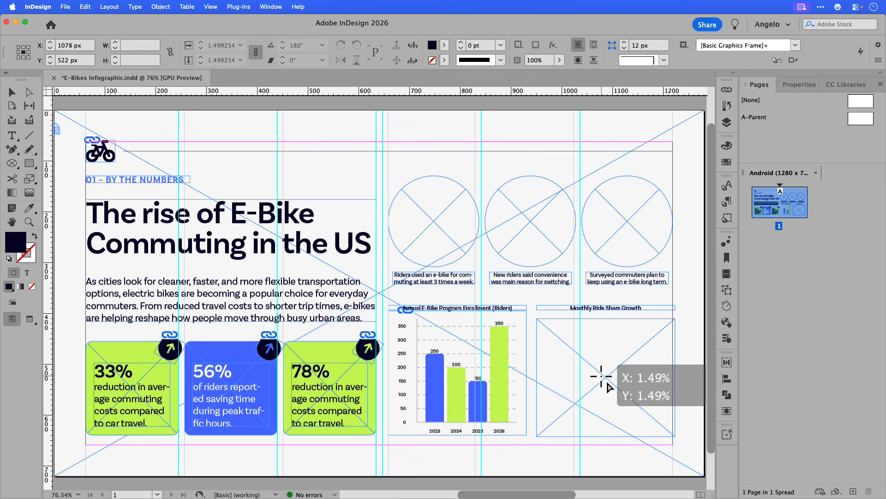
Place the 46%, 57% and 74% progress donuts in order into the three circular frames.
left_click(421, 215)
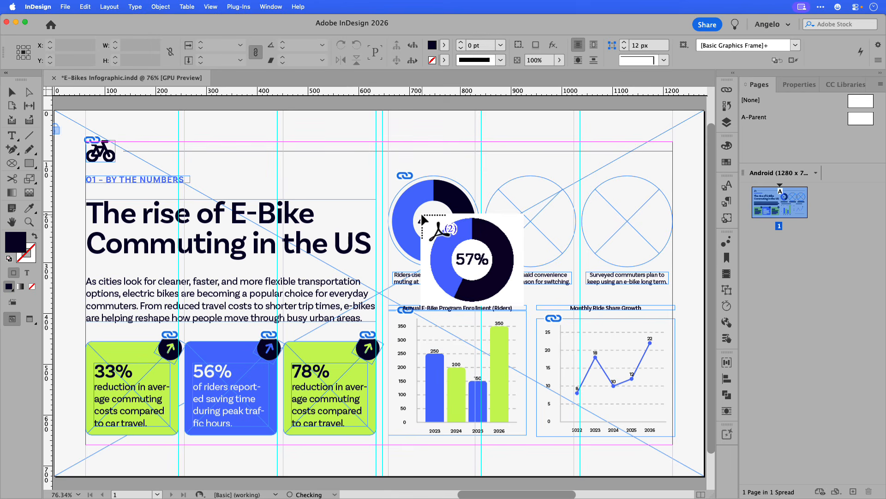
left_click(514, 214)
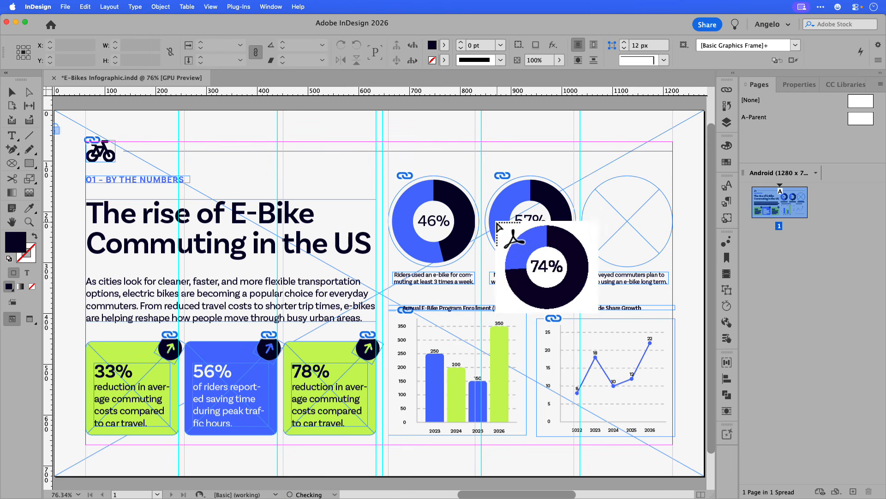
left_click(617, 236)
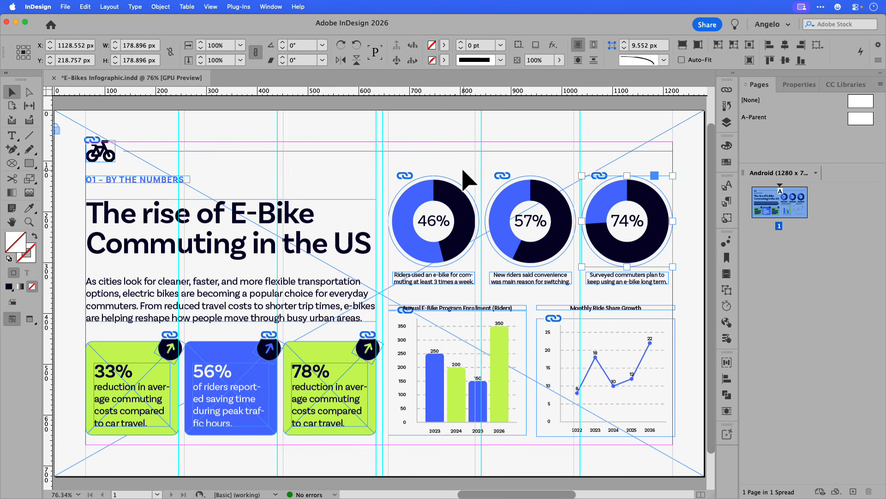
Open the placed 46% donut for editing with Adobe InDesign 2026.
left_click(451, 196)
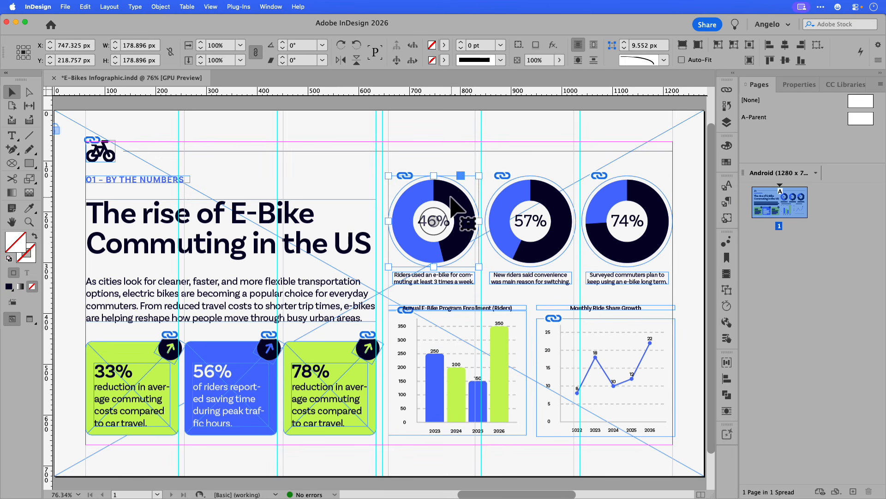
right_click(451, 200)
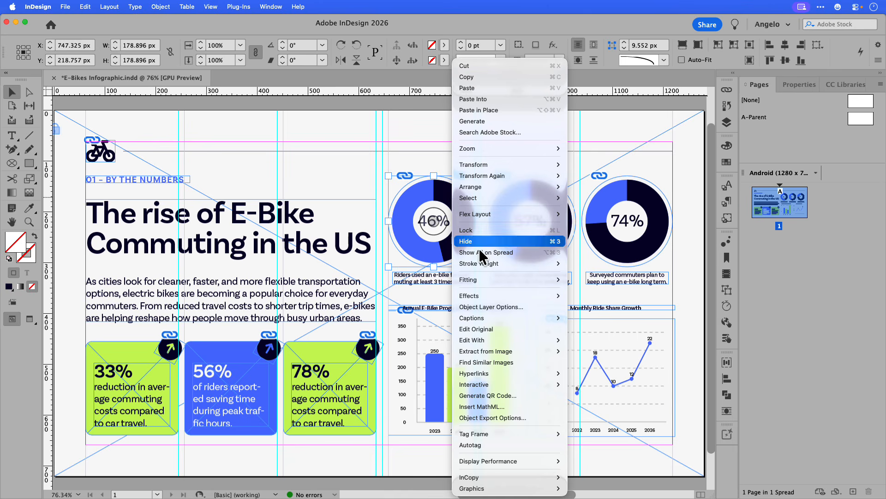
mouse_move(527, 343)
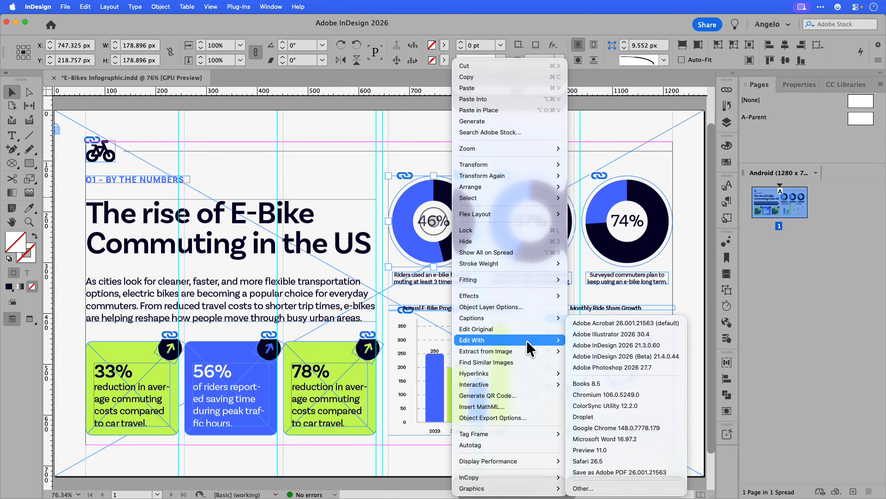
left_click(607, 347)
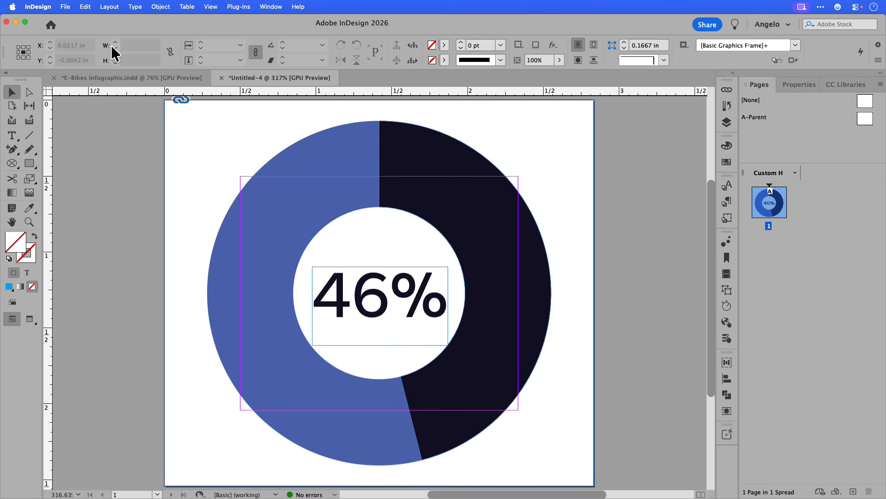
Change the donut document's intent to Web and set its page size to 600 x 600 px.
left_click(65, 8)
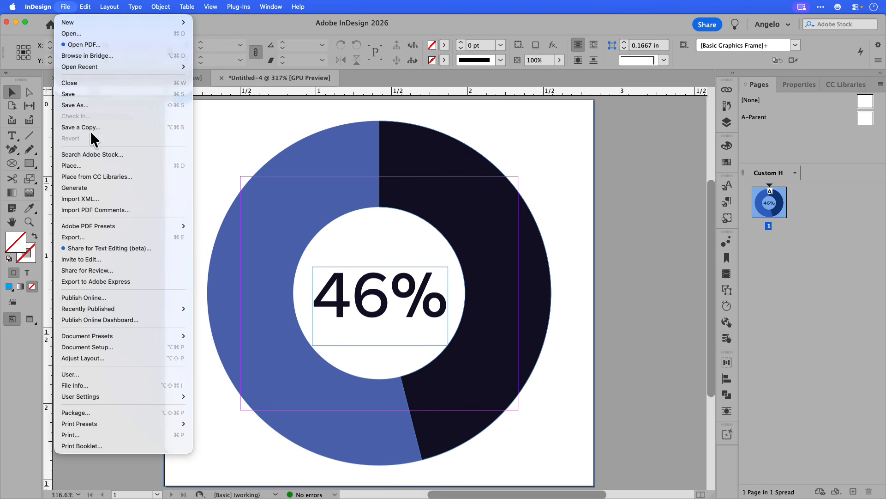
left_click(106, 347)
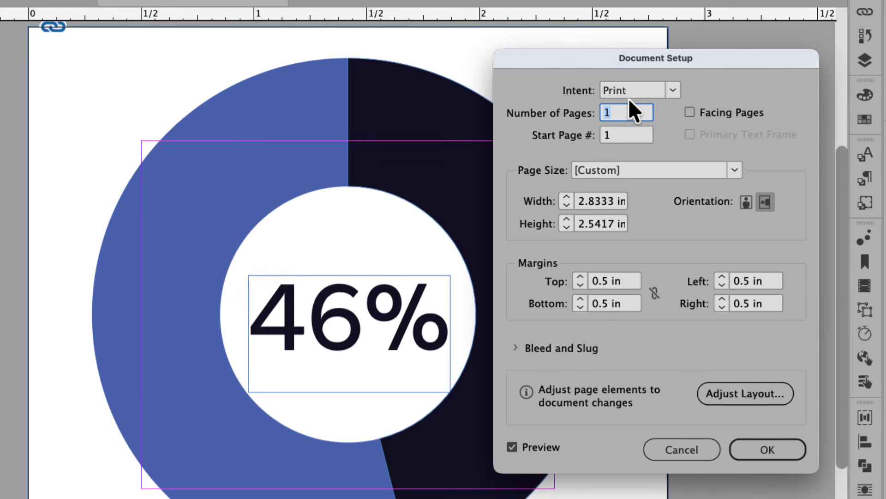
left_click(677, 90)
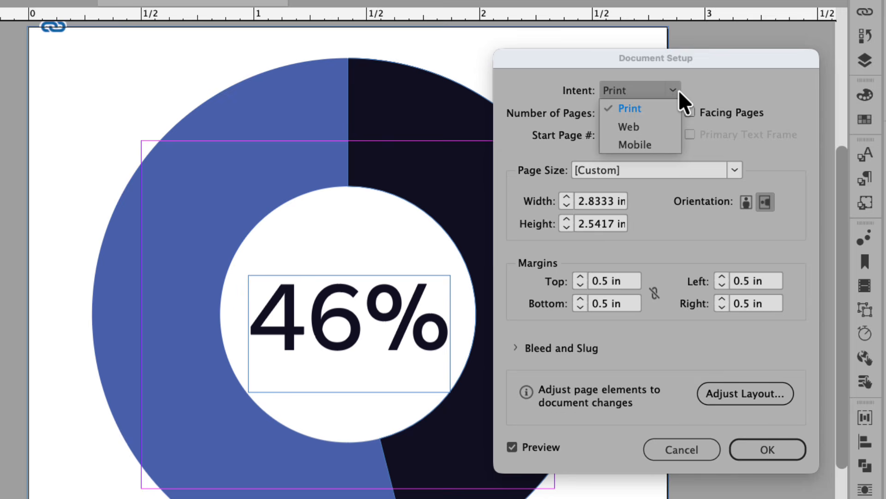
left_click(644, 125)
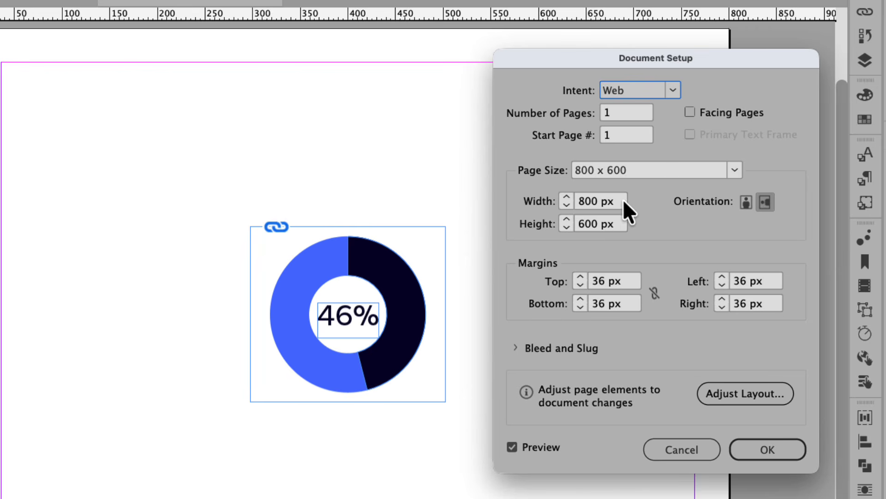
left_click(589, 203)
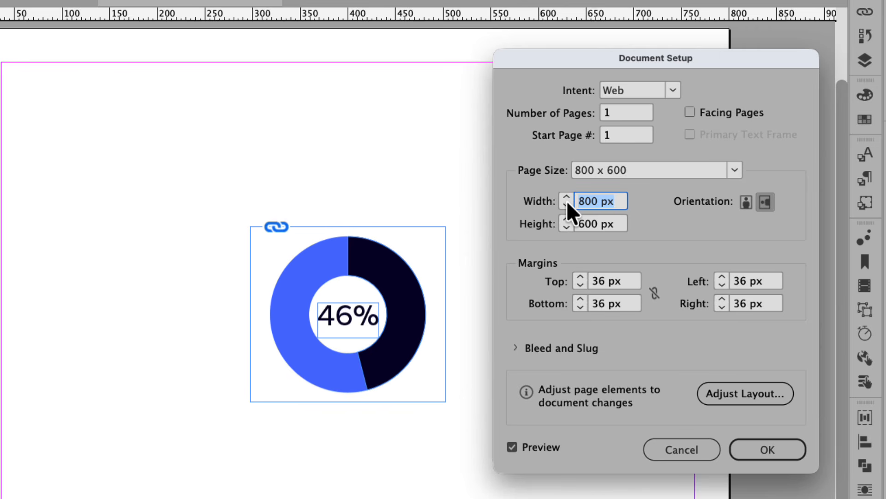
type("600")
key("Tab")
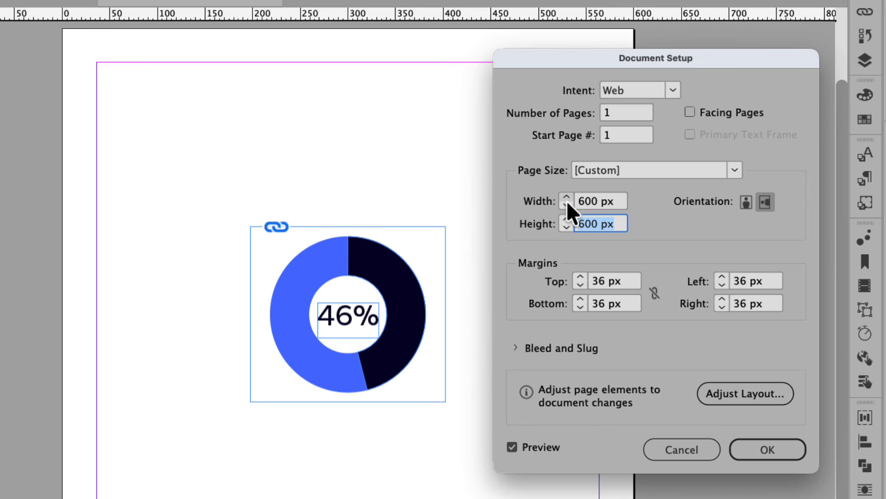
left_click(734, 447)
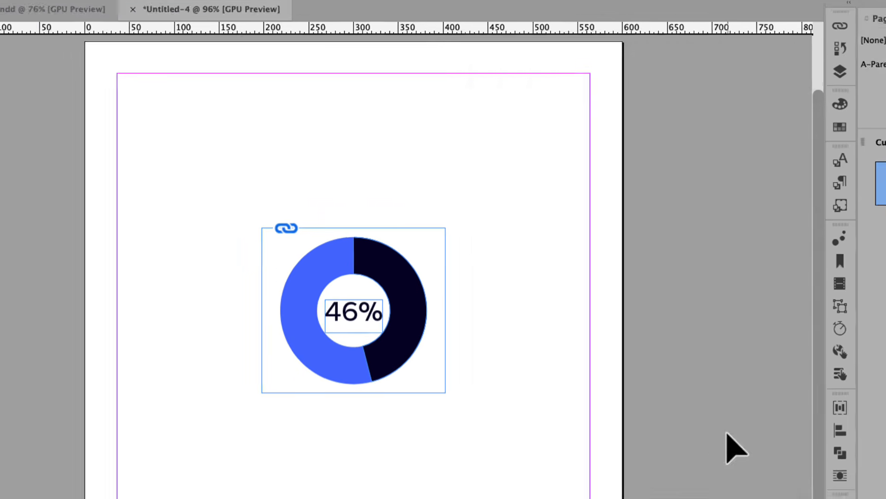
Select the whole 46% donut chart and scale it up to the page's upper and lower margins, about 588 x 528 px.
left_click(280, 379)
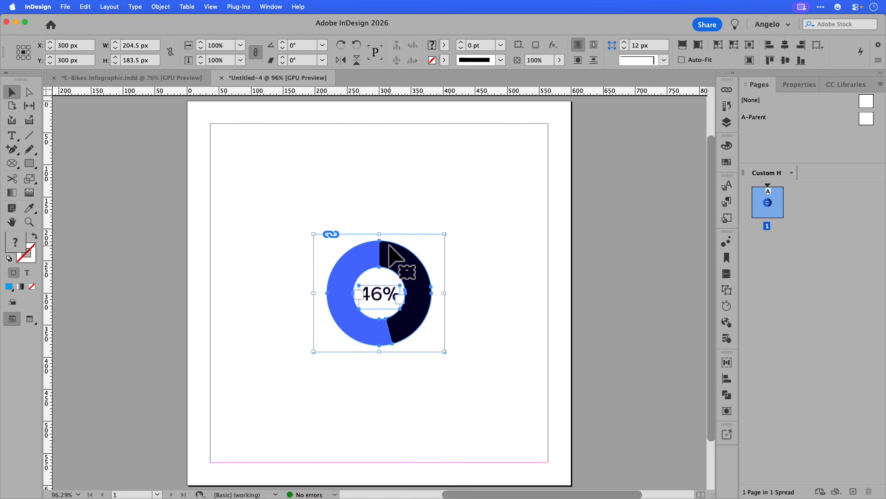
left_click_drag(377, 233, 379, 123)
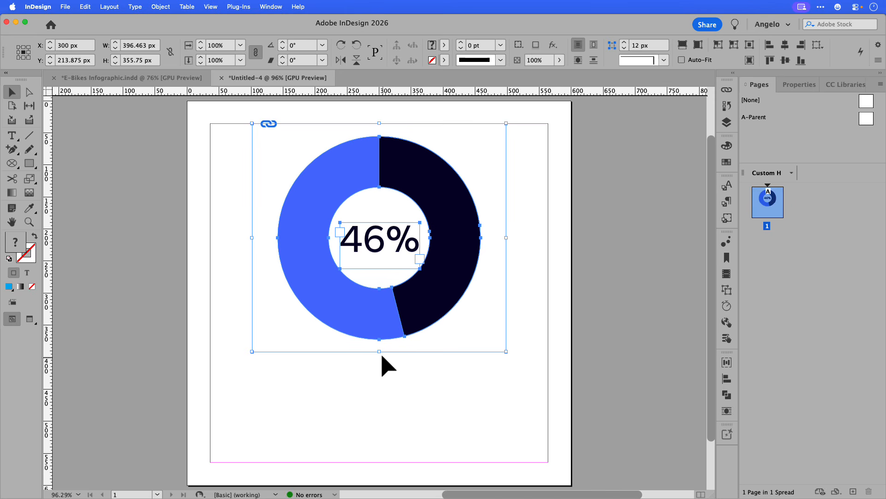
left_click_drag(379, 351, 382, 462)
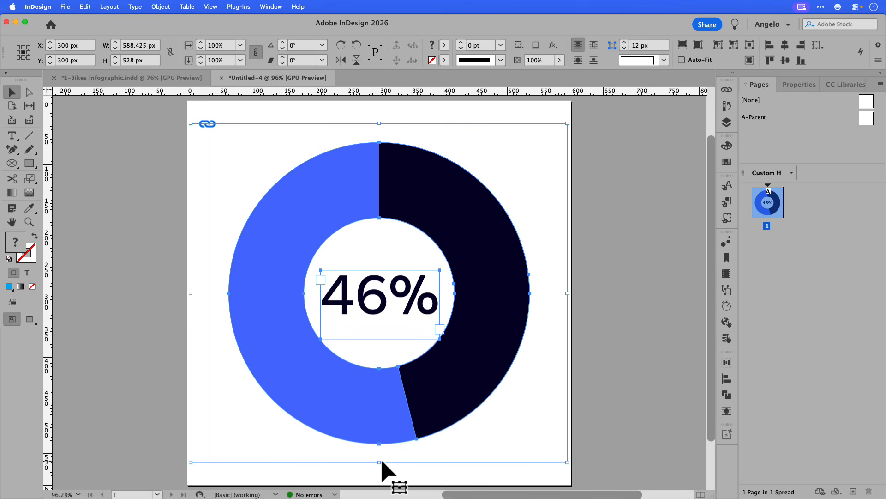
Deselect the chart and select the digits 46 in its centre label to check that the text is editable.
left_click(175, 316)
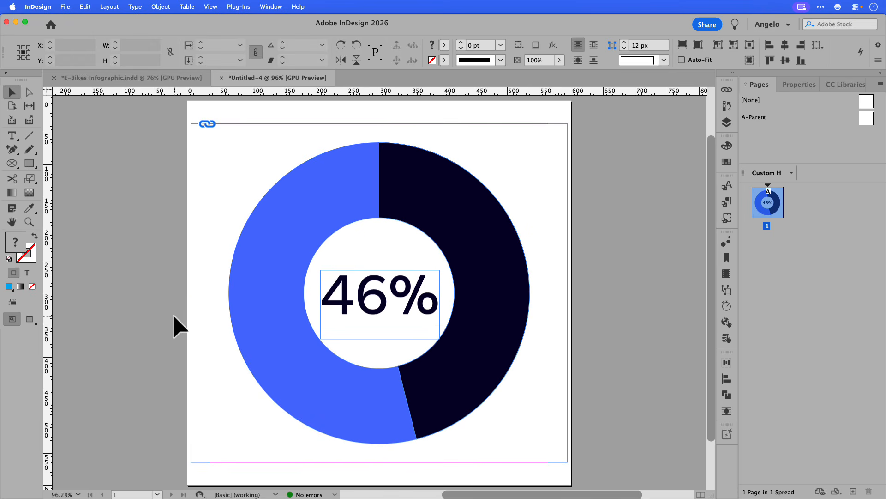
double_click(389, 303)
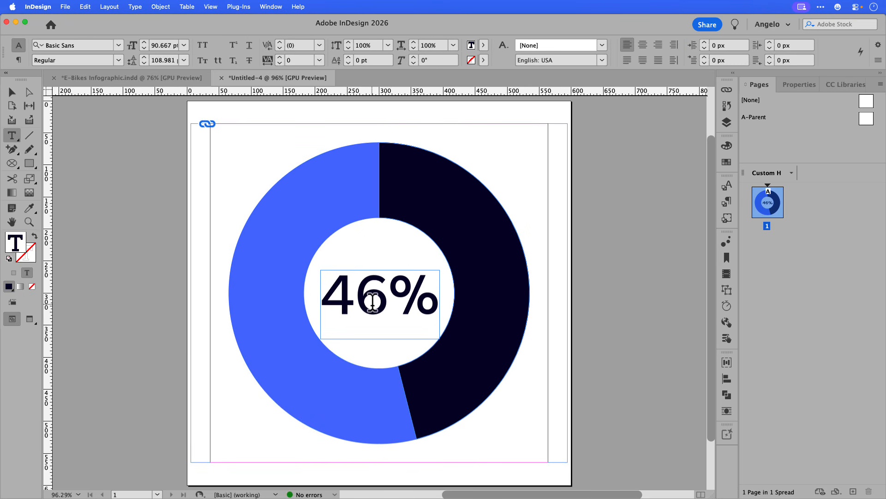
left_click_drag(392, 302, 324, 299)
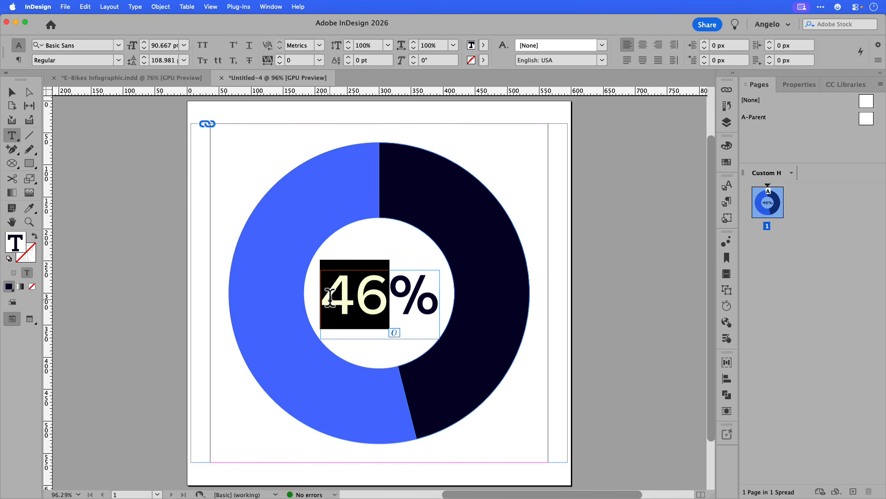
Recolour only the donut's near-black segment from the ungrouped library colour themes, trying muted teal before settling on dark navy blue.
left_click(29, 92)
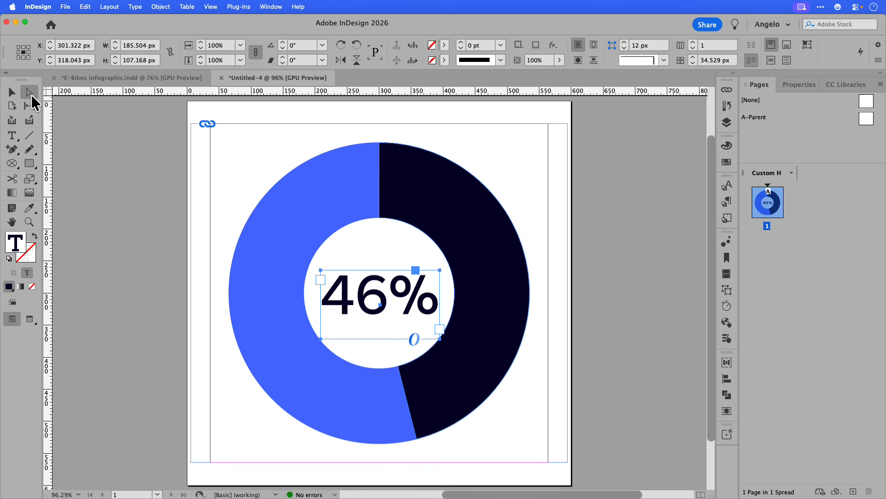
left_click(306, 227)
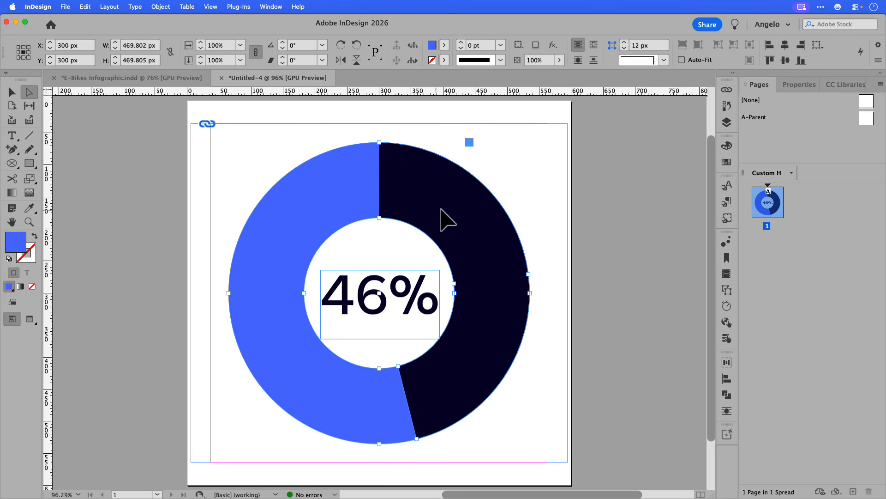
left_click(522, 213)
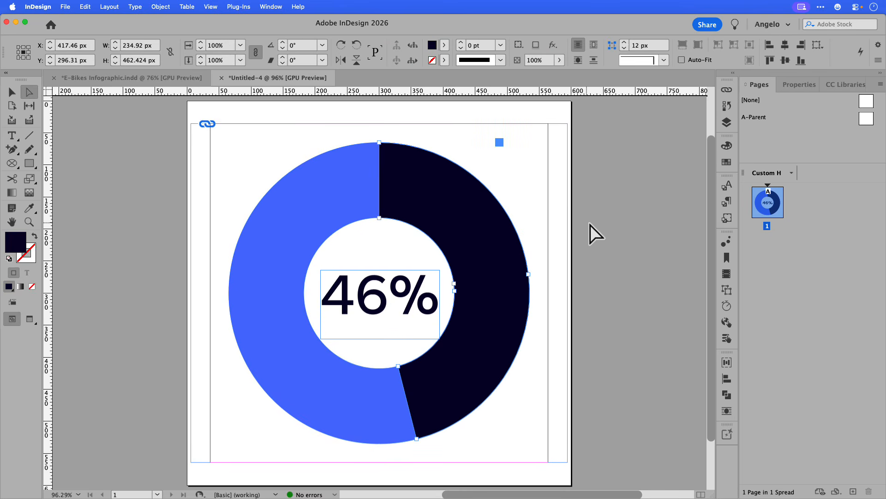
left_click(492, 230)
left_click(839, 86)
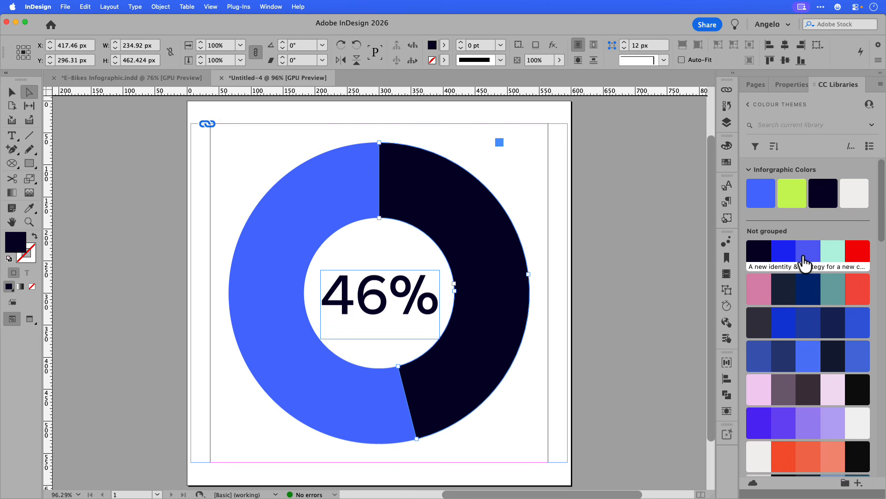
left_click(804, 257)
left_click(829, 293)
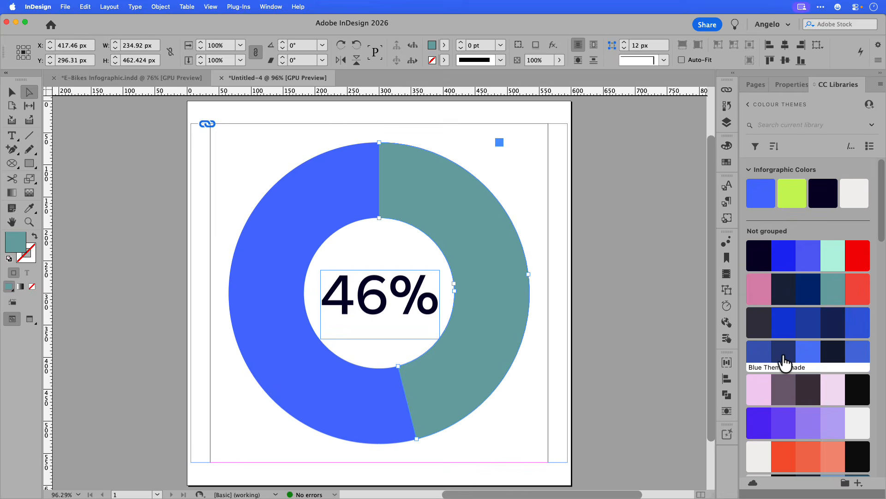
left_click(783, 356)
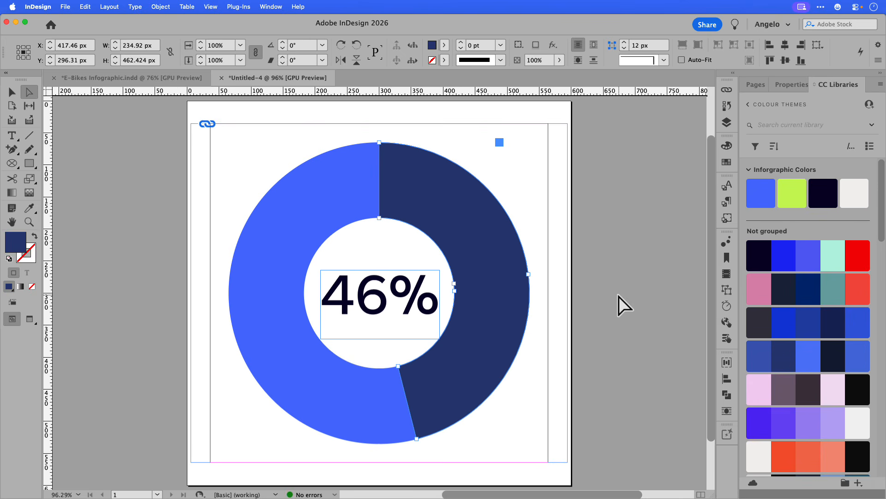